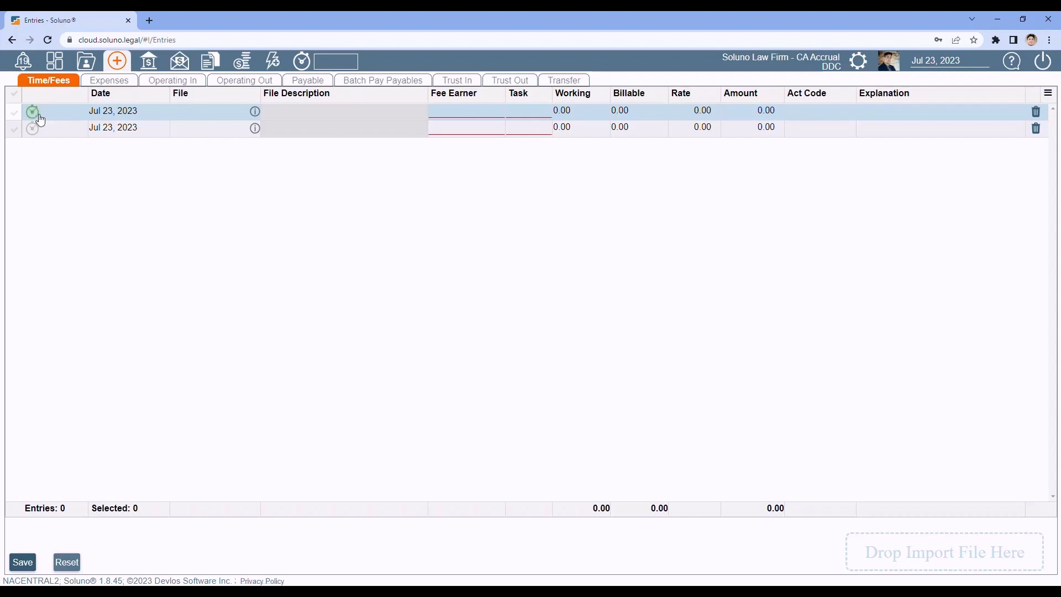
Step: Start the timer on the first time entry and set the second entry's date to July 20, 2023
{"action": "left_click", "coordinate": [40, 116]}
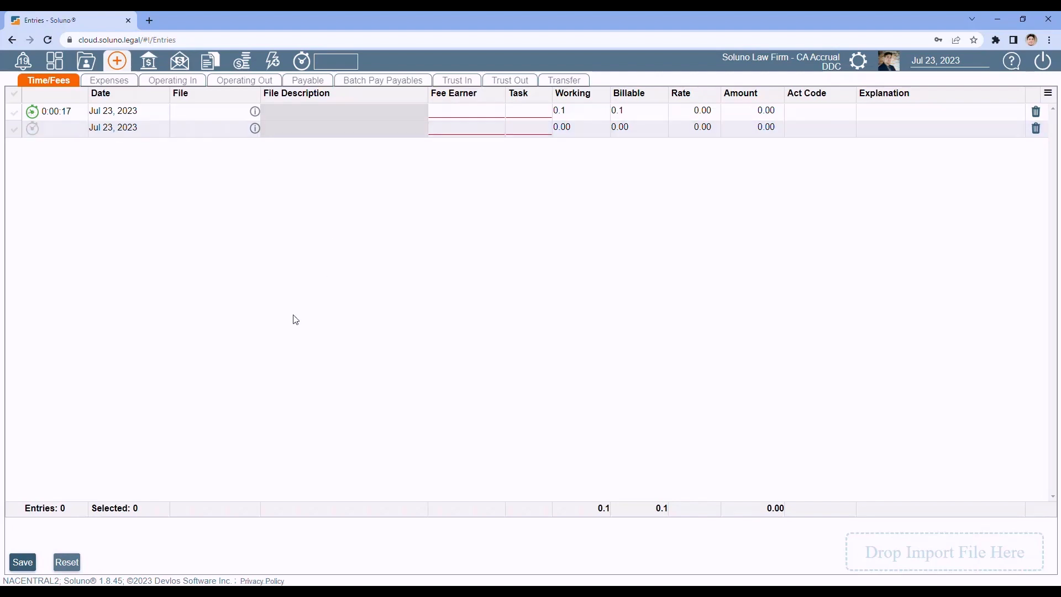
{"action": "left_click", "coordinate": [115, 130]}
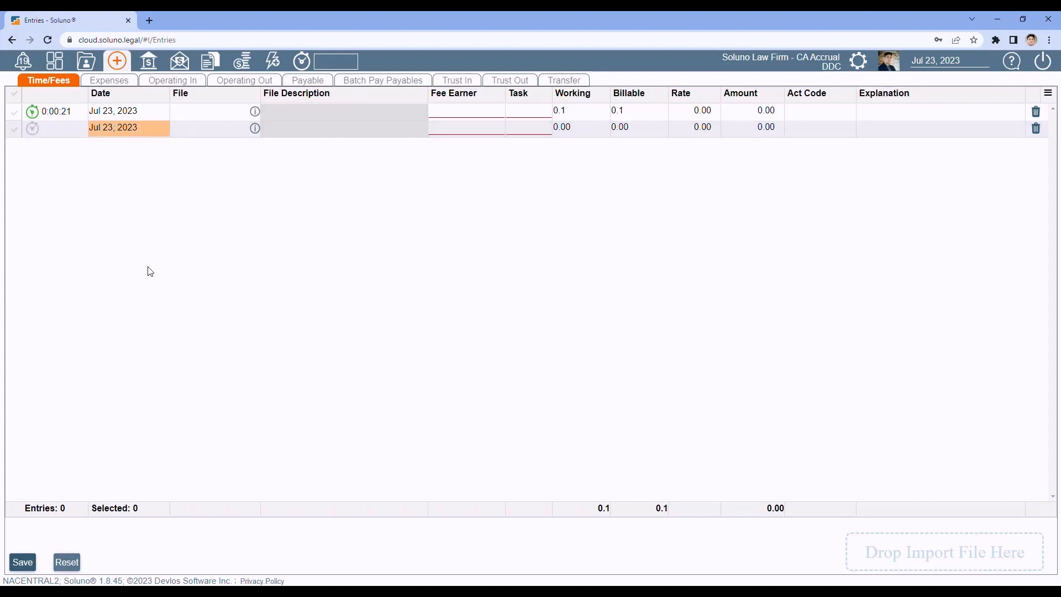
{"action": "left_click", "coordinate": [152, 129]}
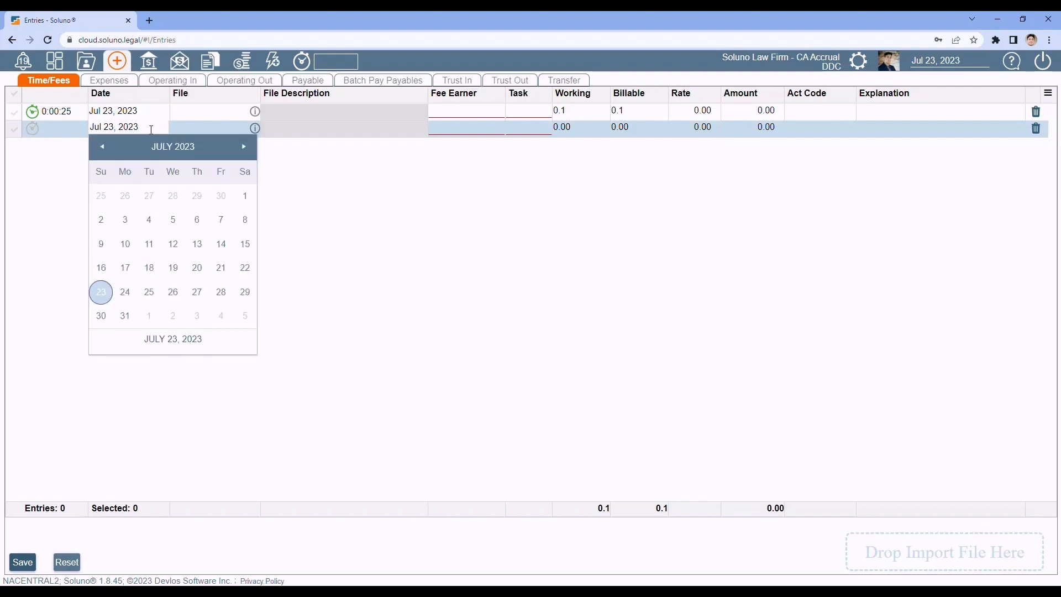
{"action": "left_click", "coordinate": [197, 267]}
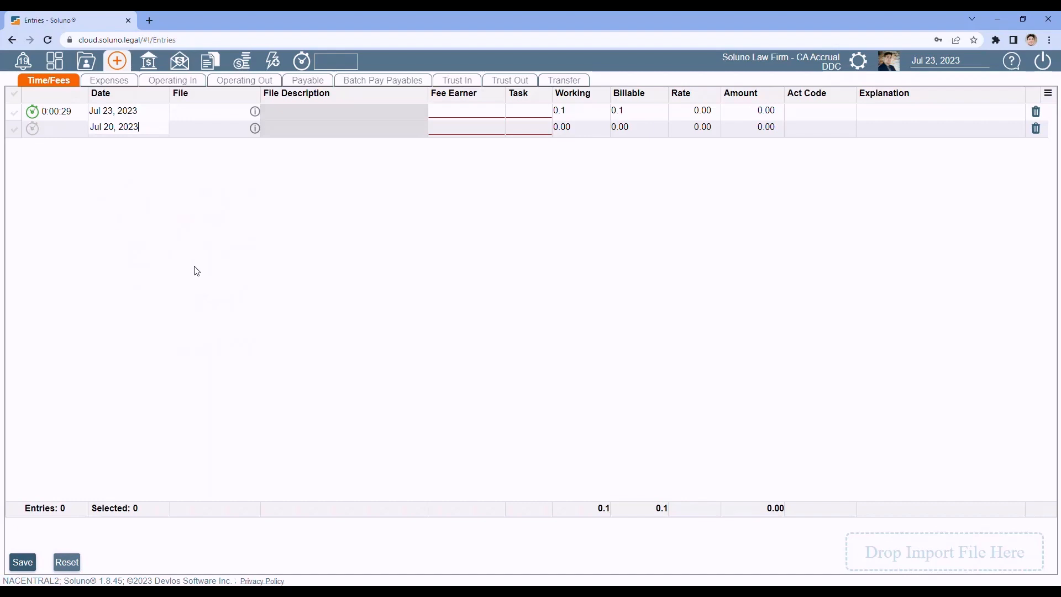
Step: Assign file 6-001 and fee earner DDC to the July 20 entry
{"action": "left_click", "coordinate": [197, 130]}
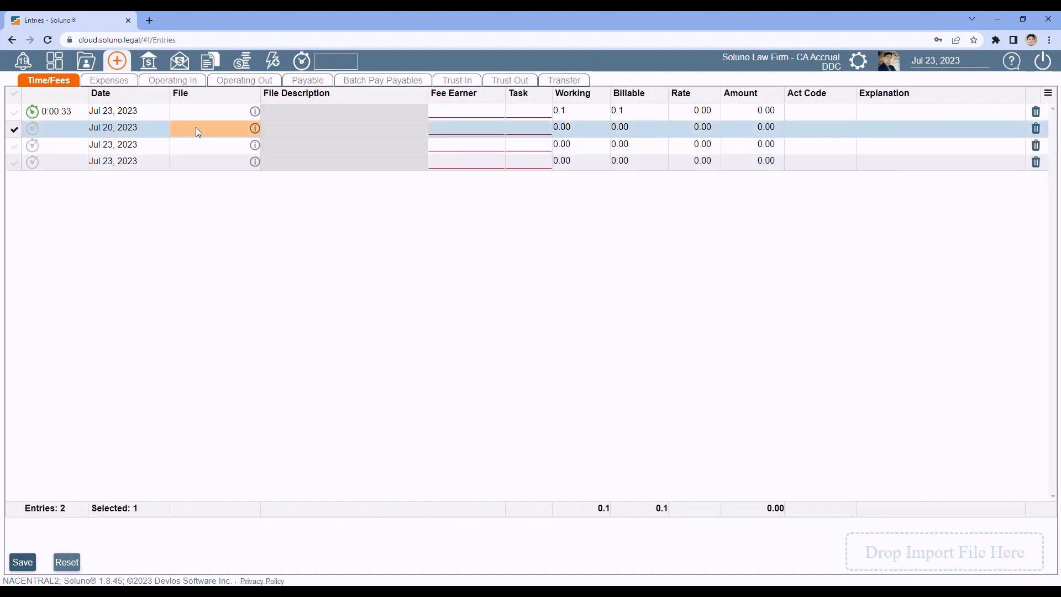
{"action": "type", "text": "6-001"}
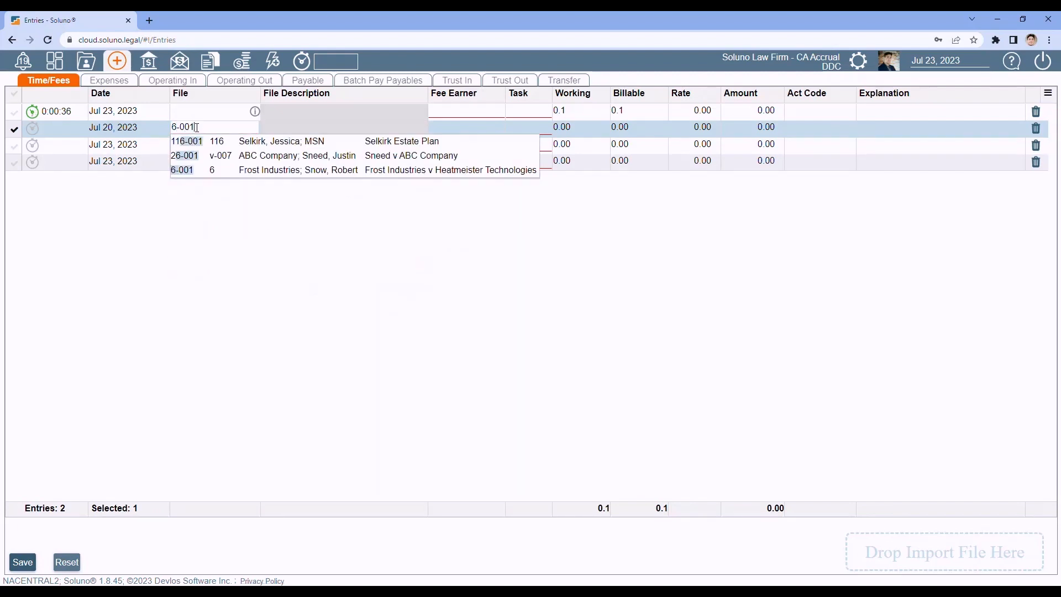
{"action": "key", "text": "Tab"}
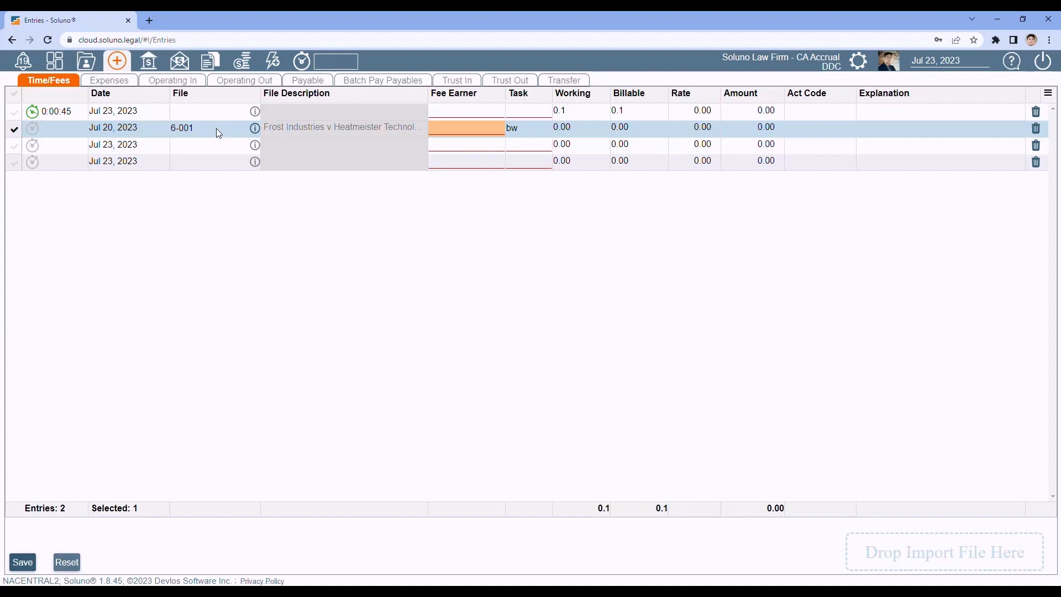
{"action": "left_click", "coordinate": [450, 132]}
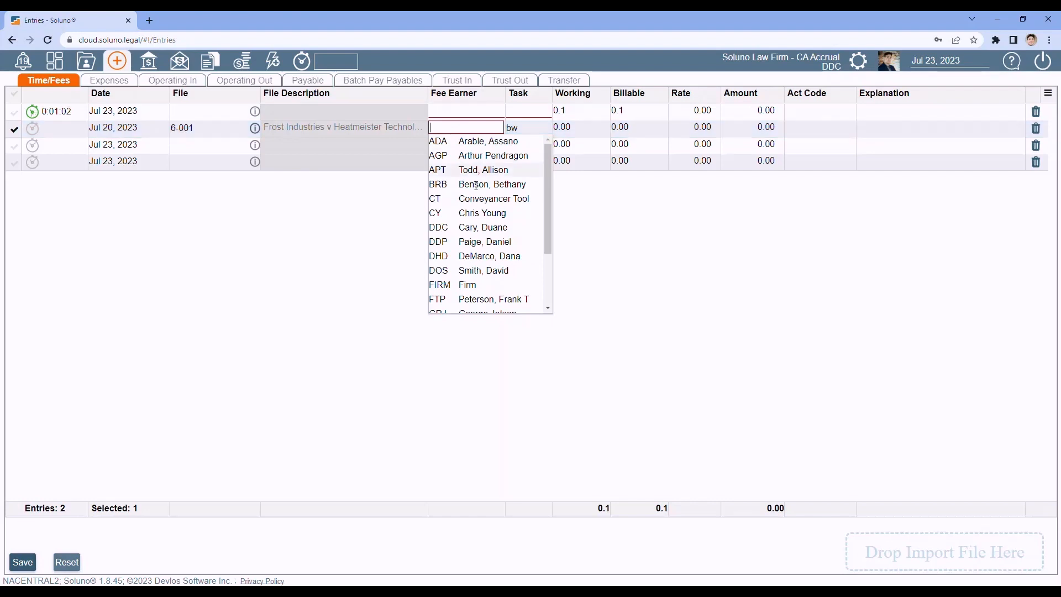
{"action": "left_click", "coordinate": [478, 227]}
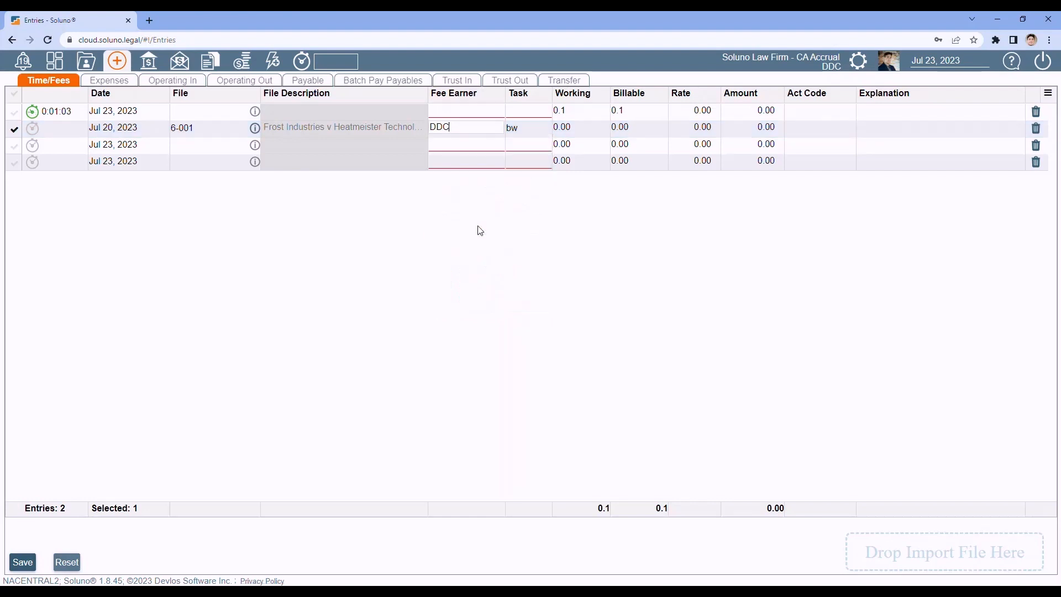
{"action": "left_click", "coordinate": [439, 258]}
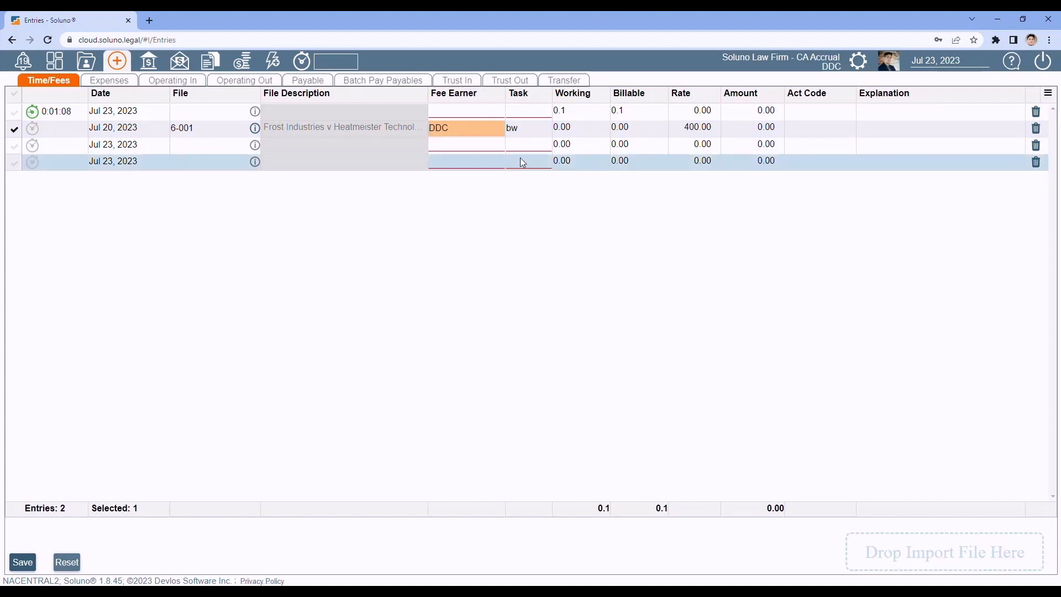
Step: Clear the July 20 entry's task to view the available task codes, and choose bw (Billable Work)
{"action": "left_click", "coordinate": [536, 128]}
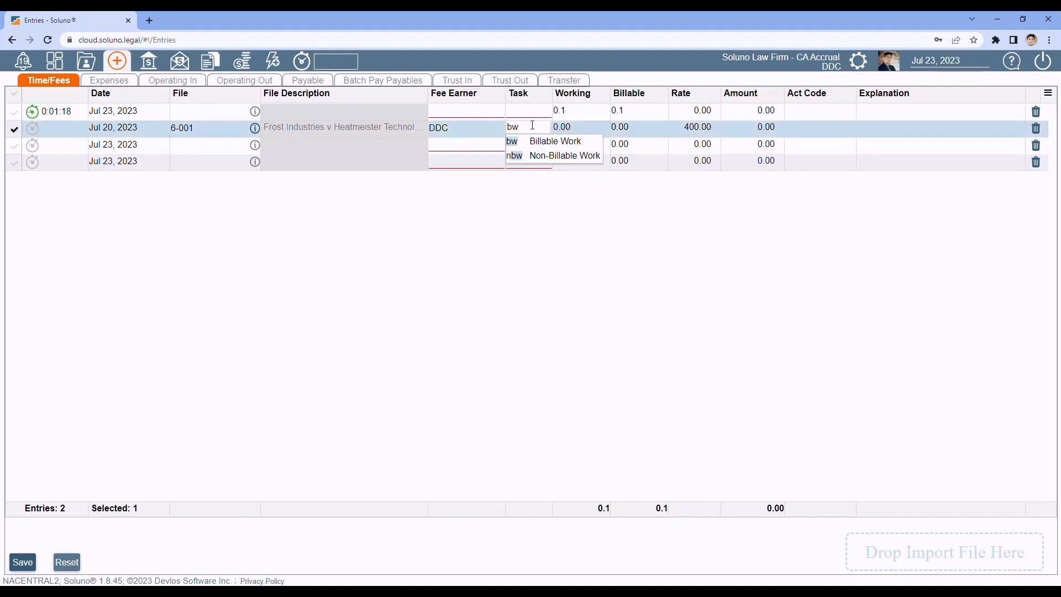
{"action": "left_click", "coordinate": [532, 126]}
{"action": "key", "text": "BackSpace"}
{"action": "key", "text": "BackSpace"}
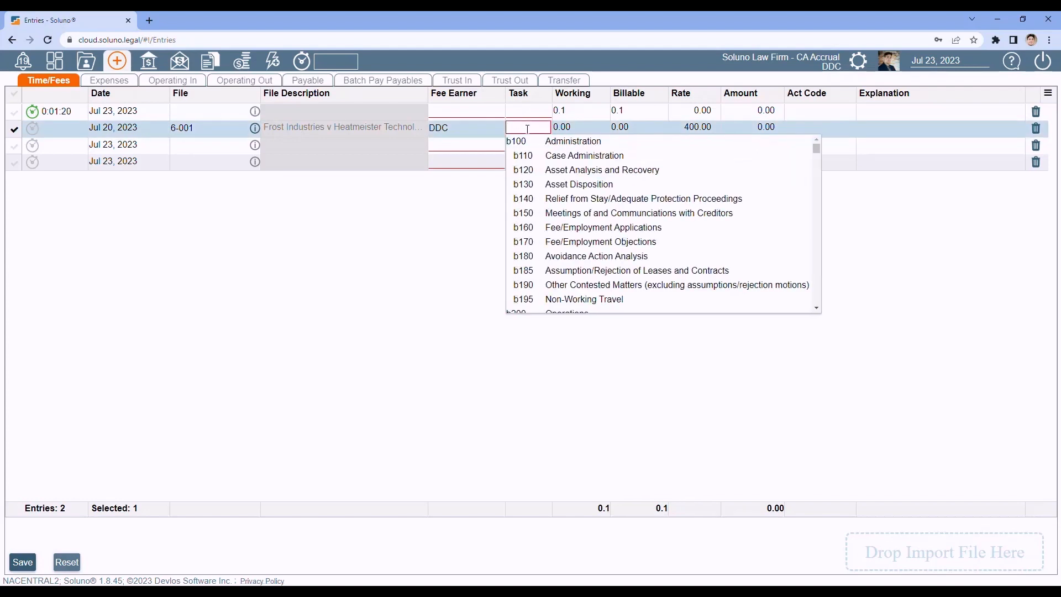
{"action": "mouse_move", "coordinate": [818, 158]}
{"action": "left_mouse_down"}
{"action": "mouse_move", "coordinate": [821, 208]}
{"action": "mouse_move", "coordinate": [821, 146]}
{"action": "left_mouse_up"}
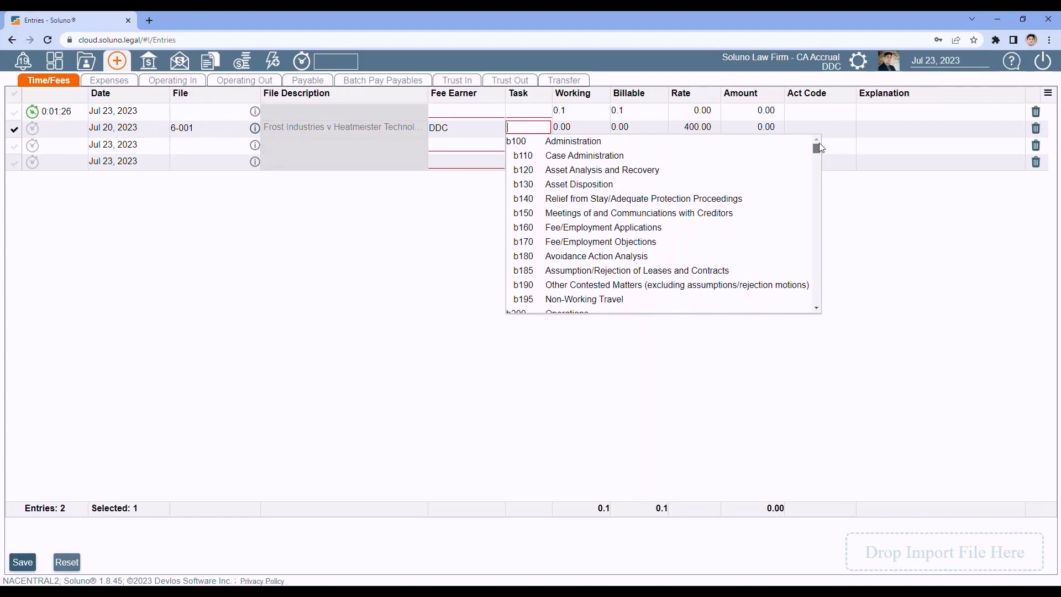
{"action": "left_click", "coordinate": [516, 127]}
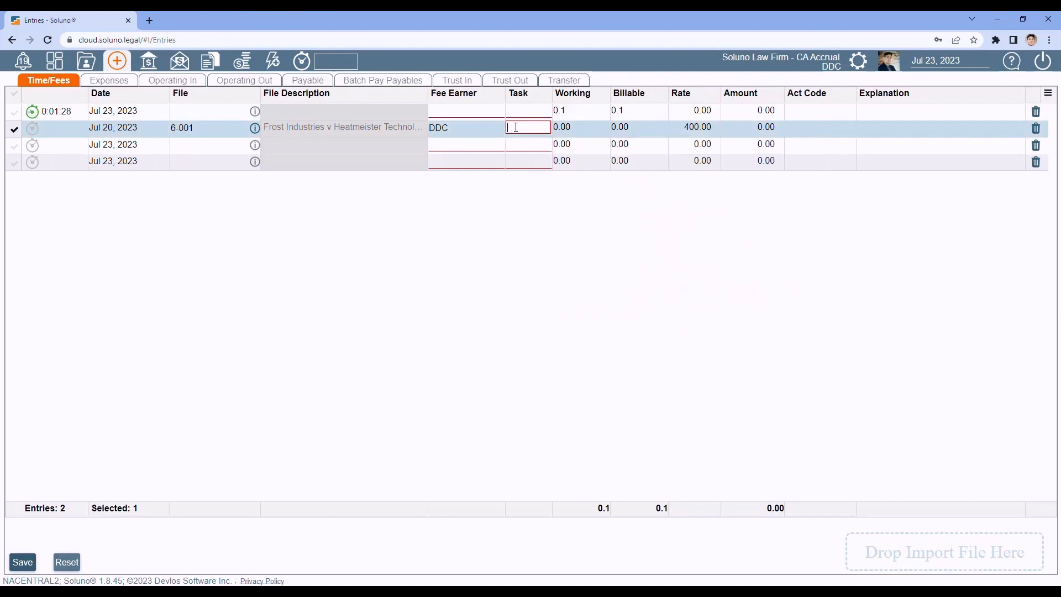
{"action": "type", "text": "bw"}
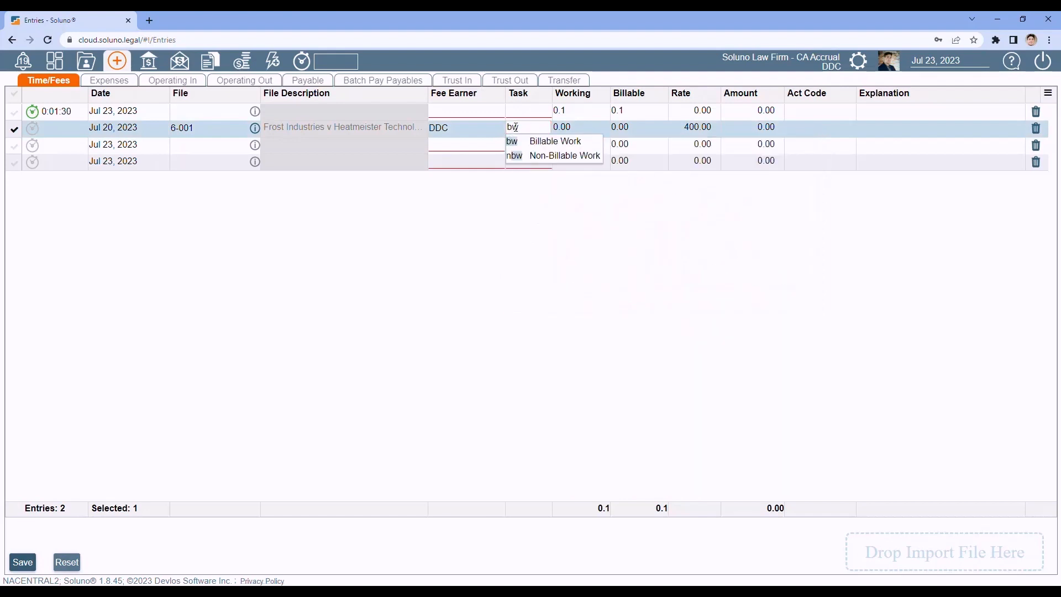
{"action": "left_click", "coordinate": [554, 142]}
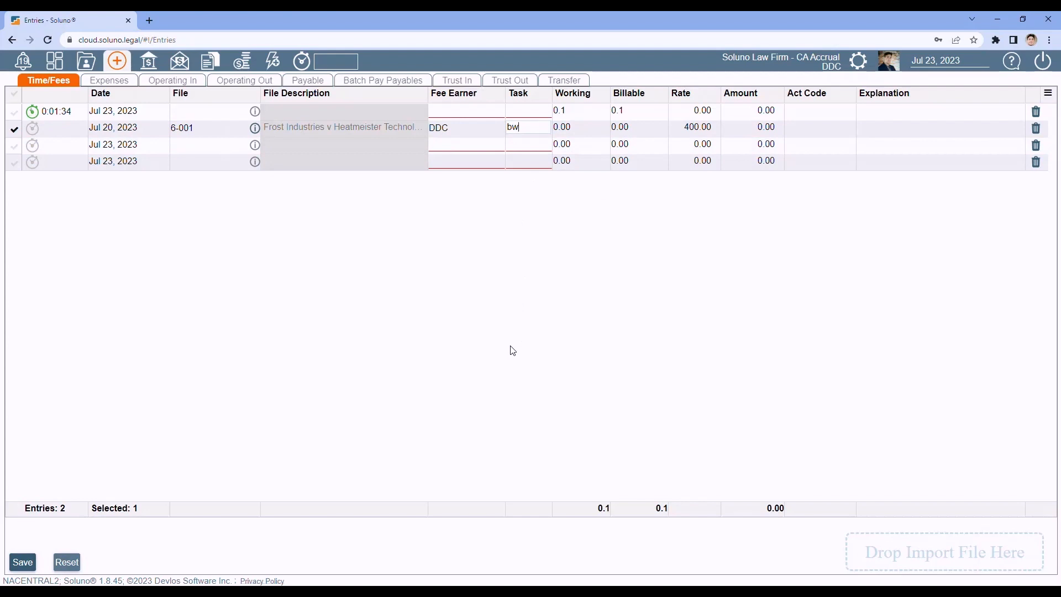
Step: Set the July 20 entry's working hours to 3
{"action": "left_click", "coordinate": [590, 129]}
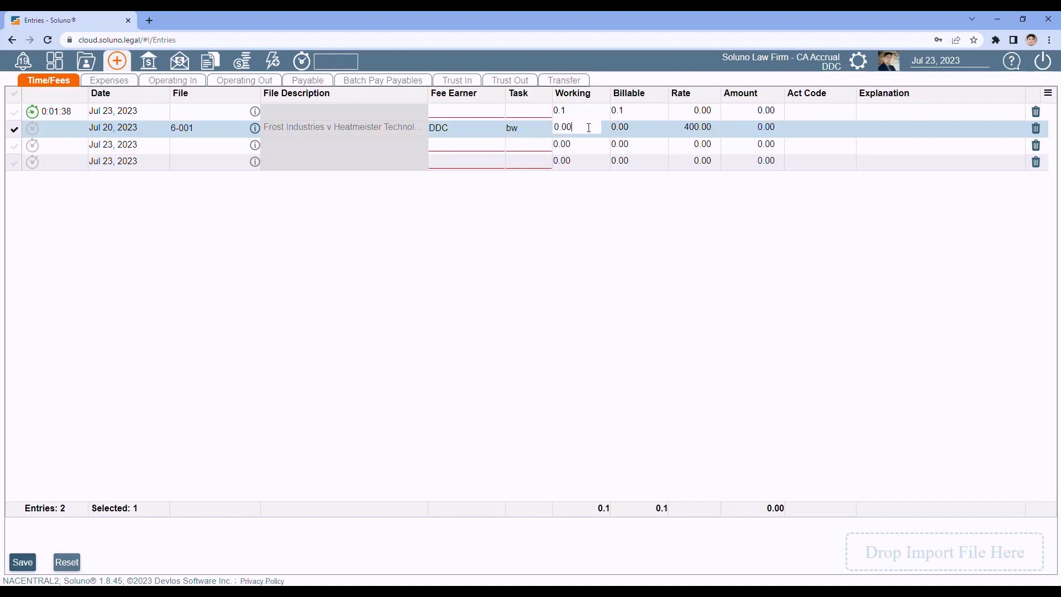
{"action": "left_click_drag", "start_coordinate": [588, 127], "coordinate": [538, 131]}
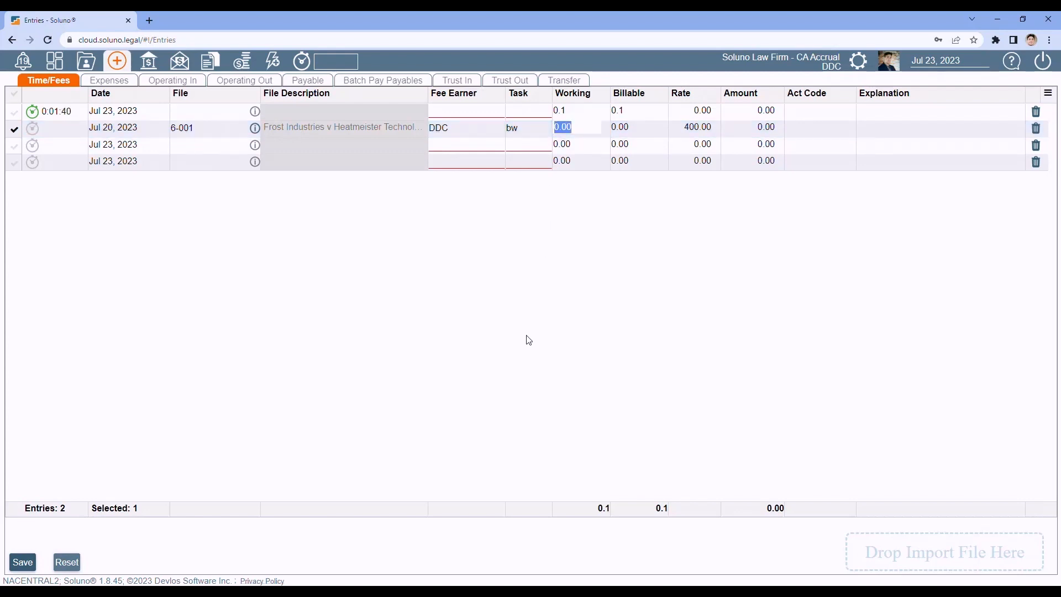
{"action": "type", "text": "3"}
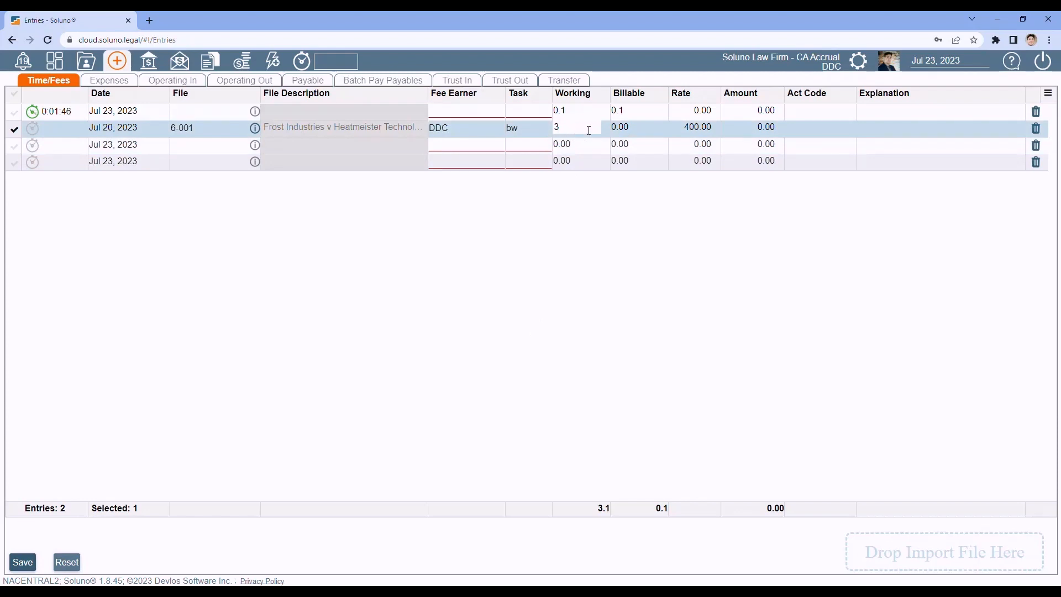
{"action": "left_click", "coordinate": [640, 127]}
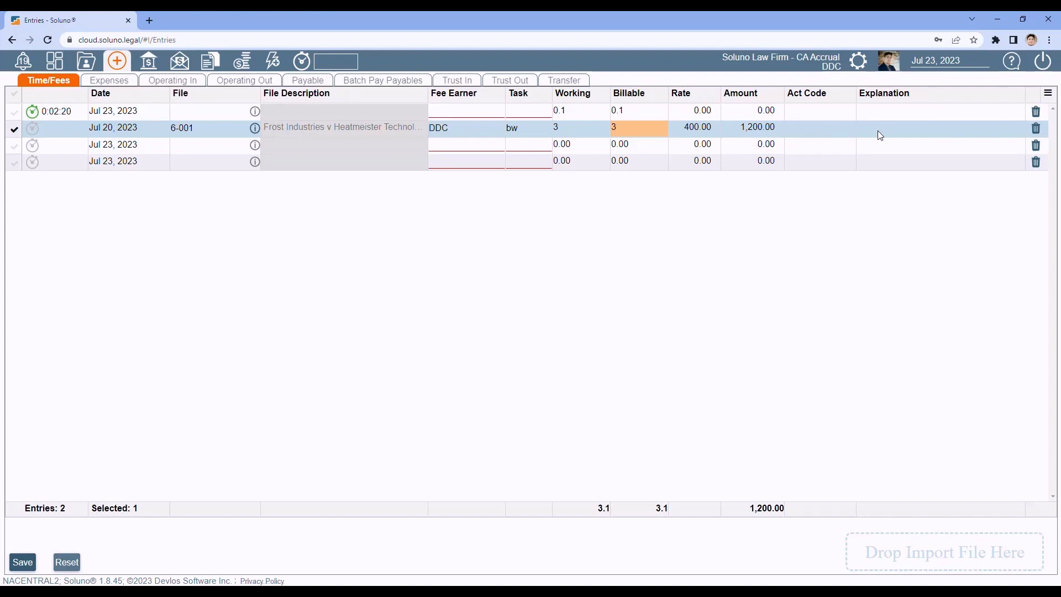
Step: Enter activity code atc (Attendance at court) for the July 20 entry
{"action": "left_click", "coordinate": [805, 130]}
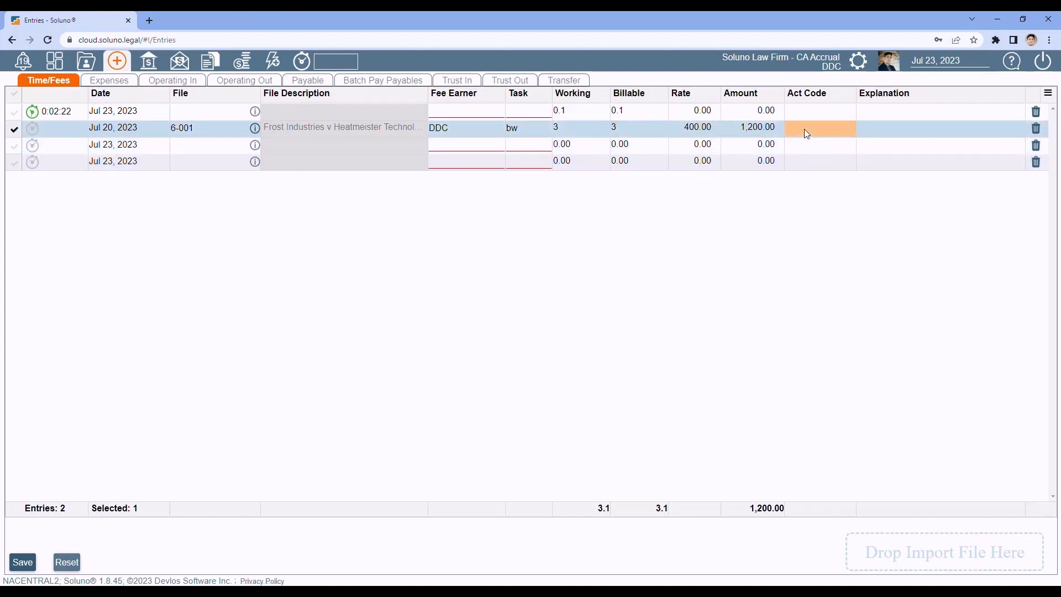
{"action": "type", "text": "a"}
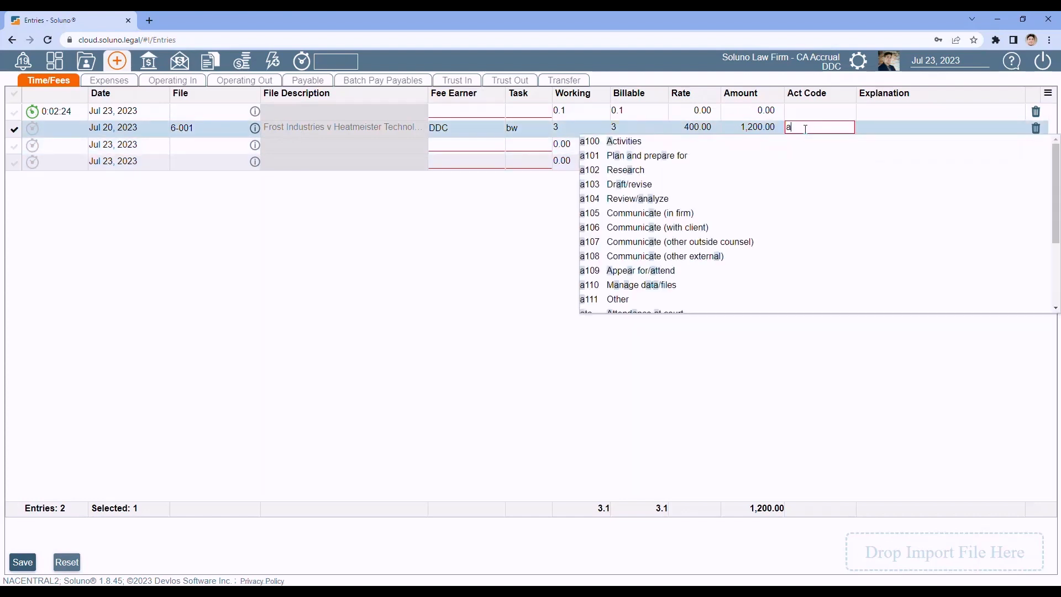
{"action": "type", "text": "tc"}
{"action": "key", "text": "Tab"}
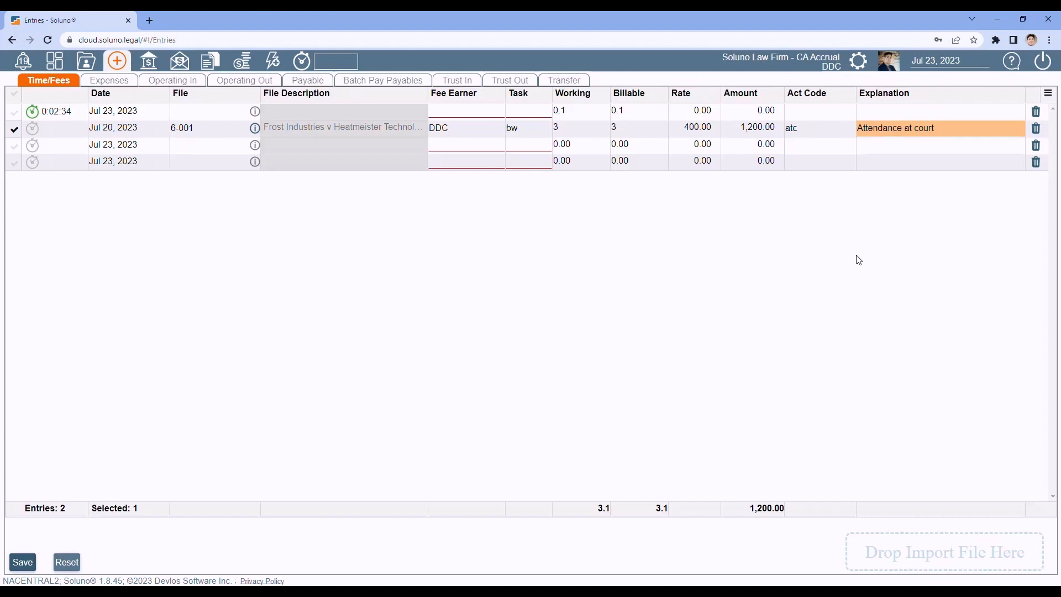
Step: Clear the activity code from the July 20 entry
{"action": "left_click", "coordinate": [826, 130]}
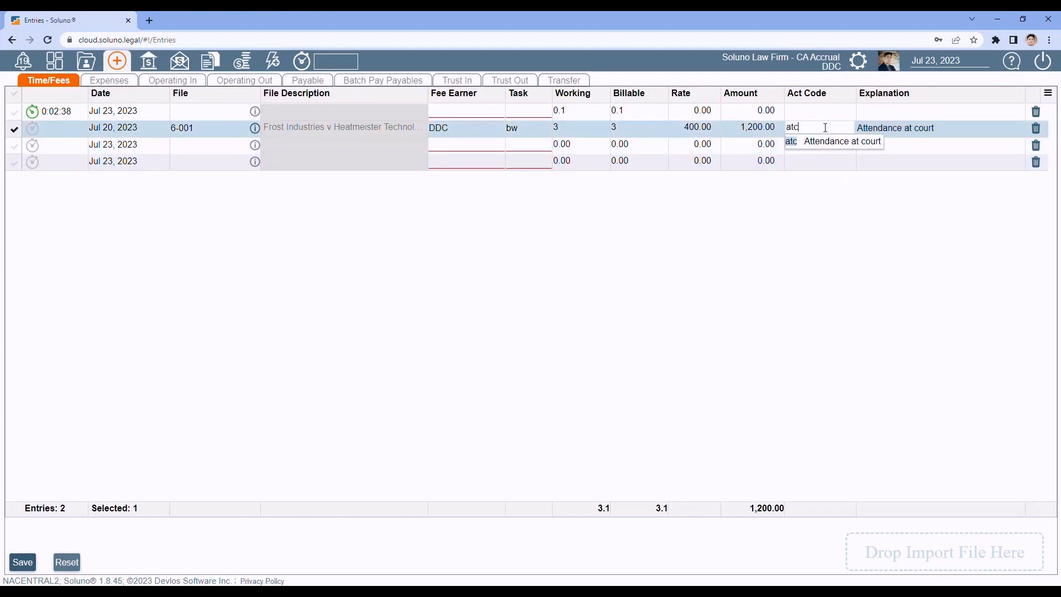
{"action": "key", "text": "BackSpace"}
{"action": "key", "text": "BackSpace"}
{"action": "key", "text": "BackSpace"}
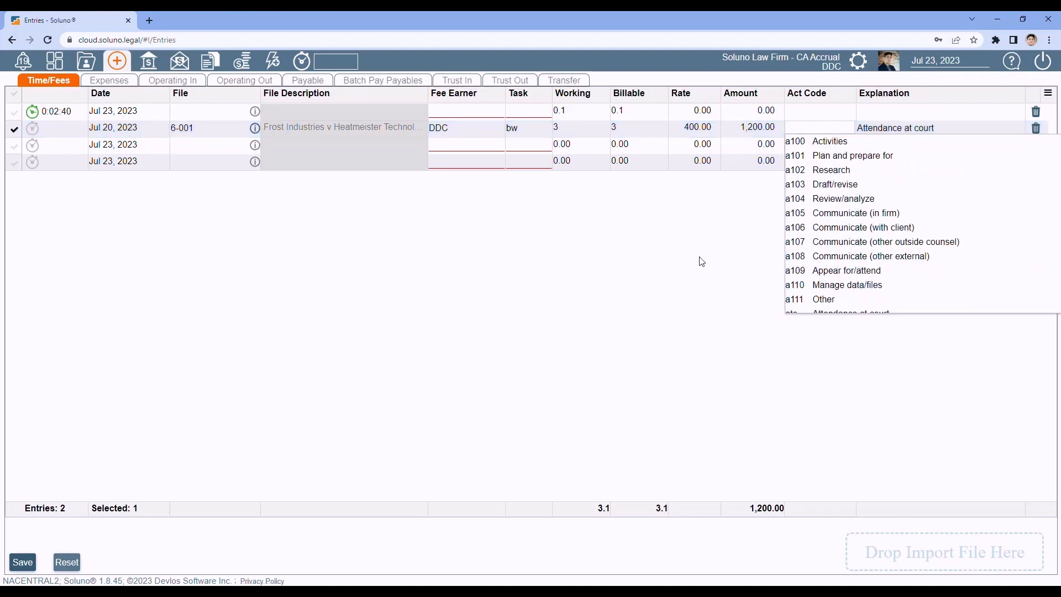
{"action": "left_click", "coordinate": [701, 261]}
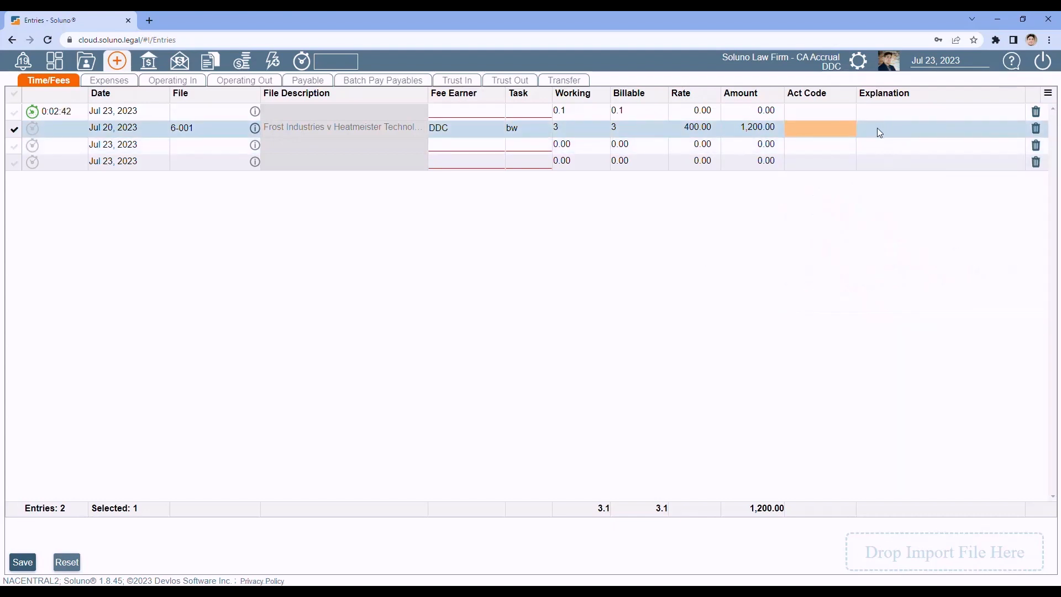
Step: Fill the July 20 entry's explanation with "Attendance at court" by expanding the abbreviation atc
{"action": "left_click", "coordinate": [878, 128]}
{"action": "type", "text": "a"}
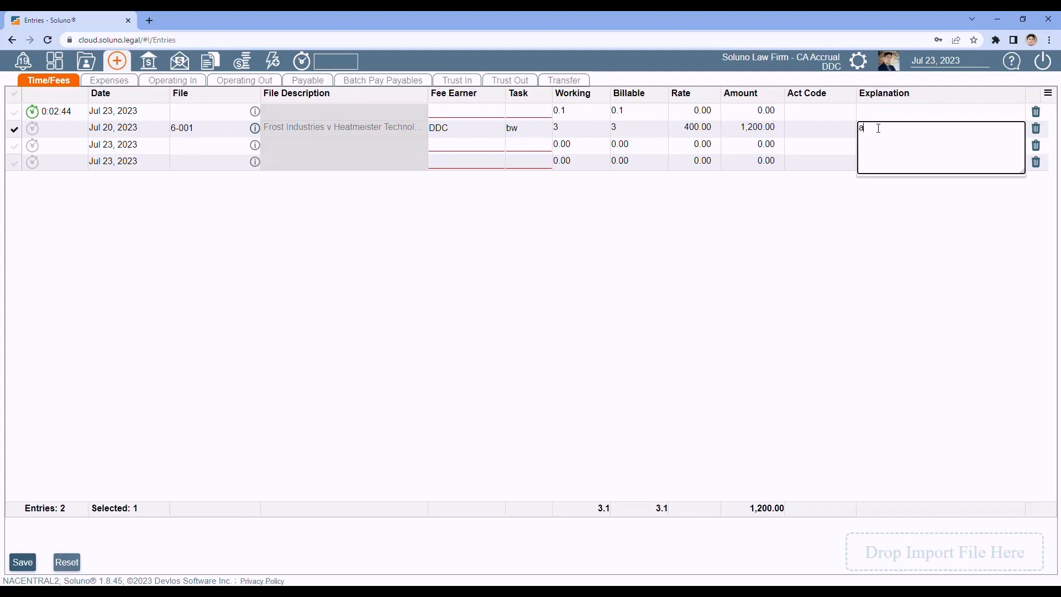
{"action": "type", "text": "tc"}
{"action": "key", "text": "space"}
{"action": "left_click", "coordinate": [840, 258]}
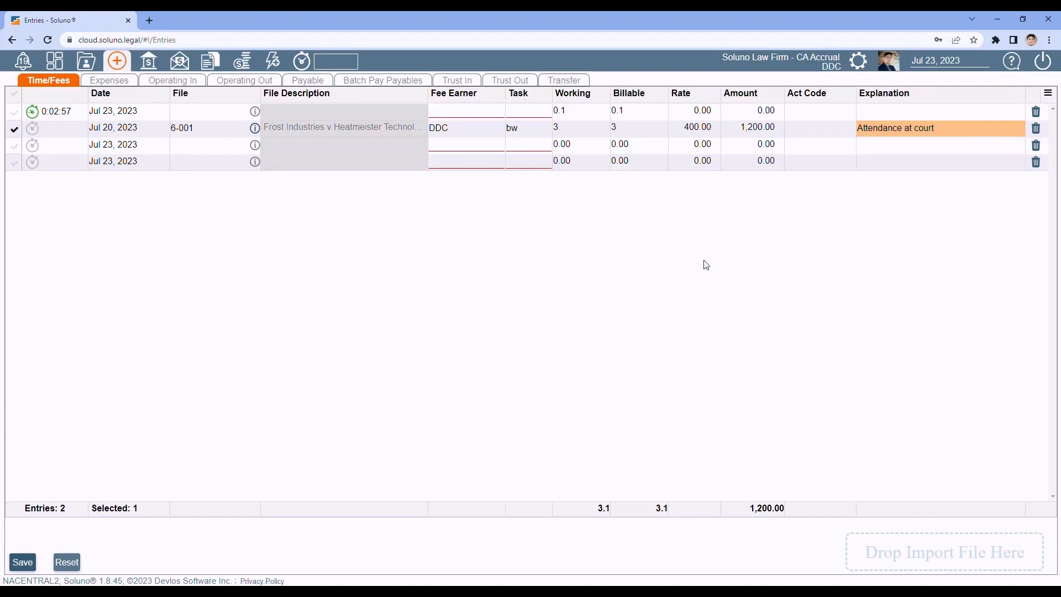
Step: Assign file 6-002 to the next blank entry below and set its working hours to 2
{"action": "left_click", "coordinate": [183, 147]}
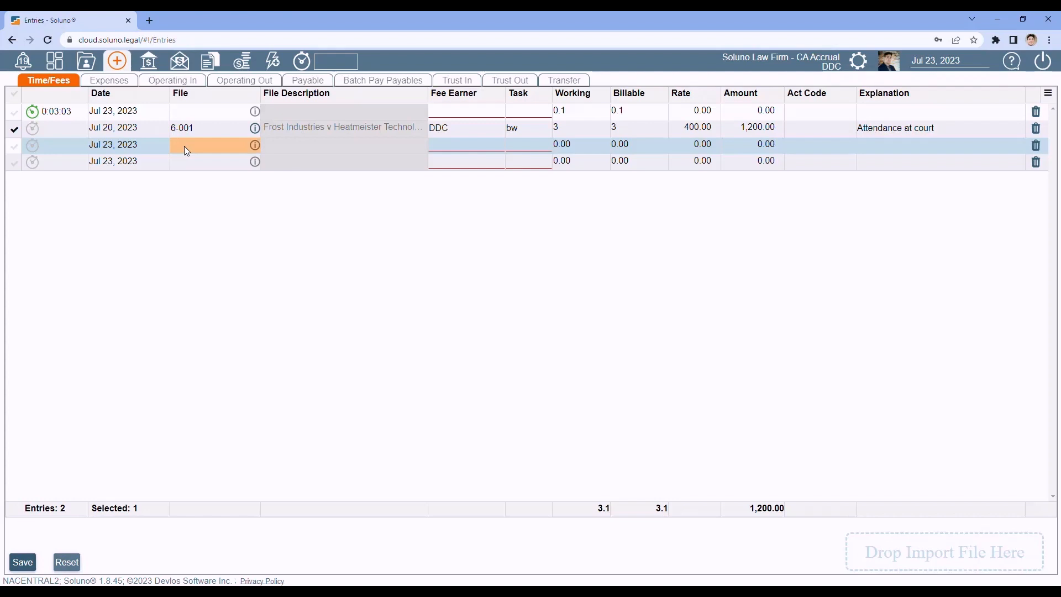
{"action": "left_click", "coordinate": [184, 146]}
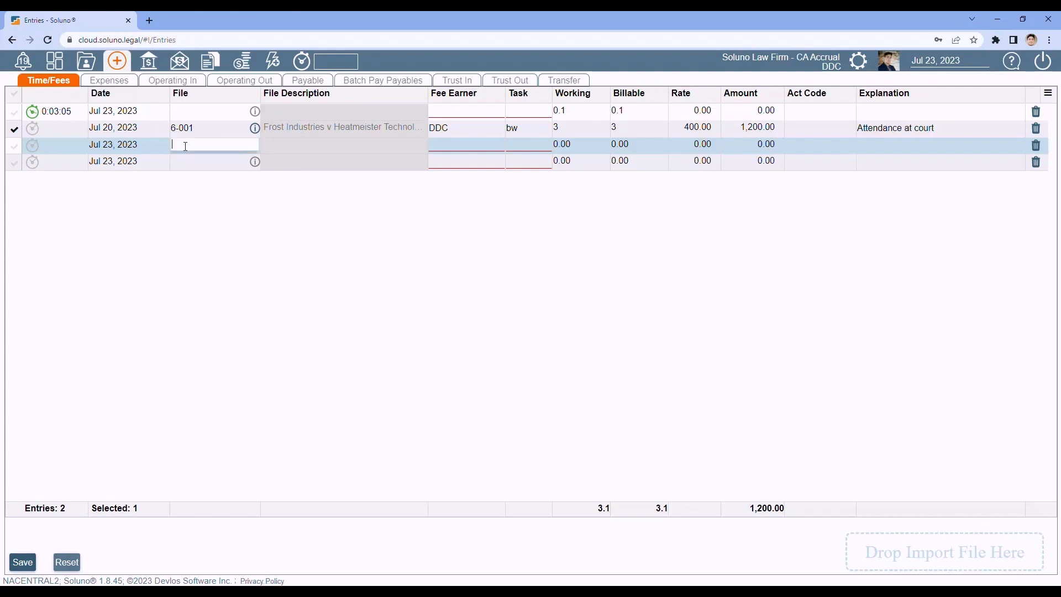
{"action": "type", "text": "6"}
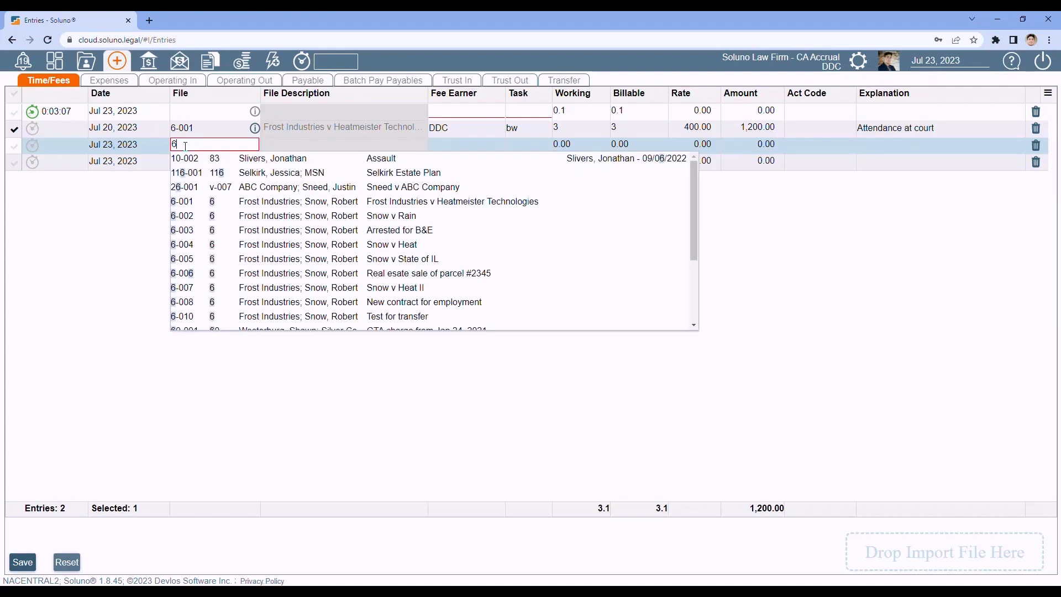
{"action": "type", "text": "-002"}
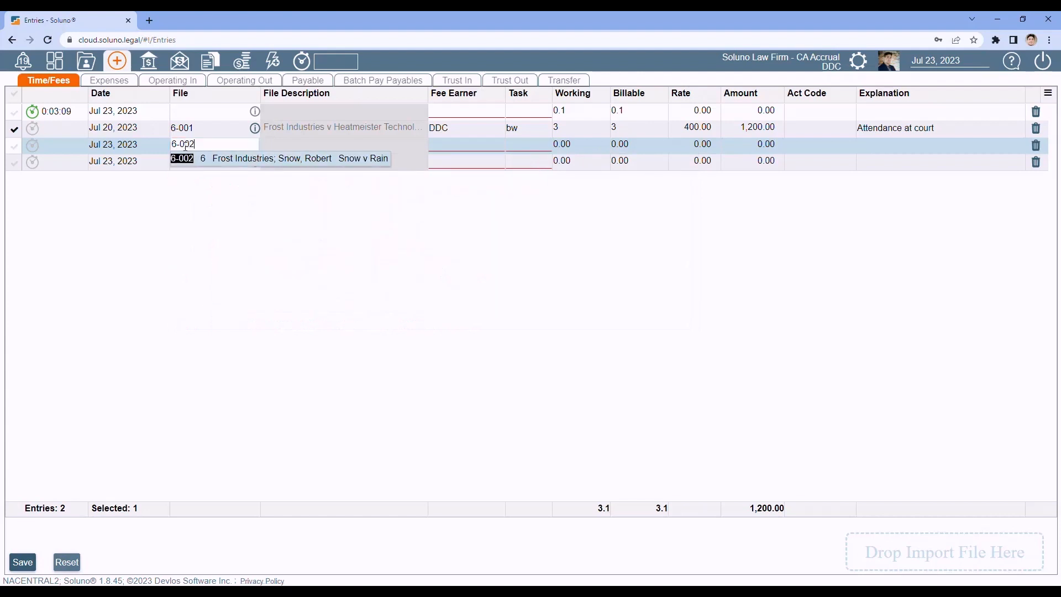
{"action": "key", "text": "Tab"}
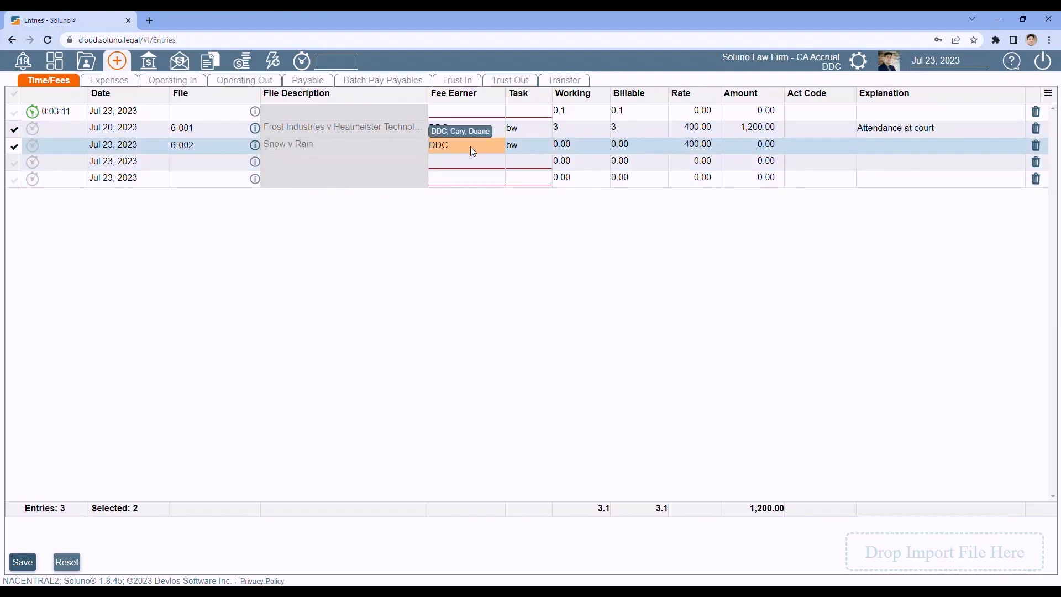
{"action": "left_click", "coordinate": [572, 146]}
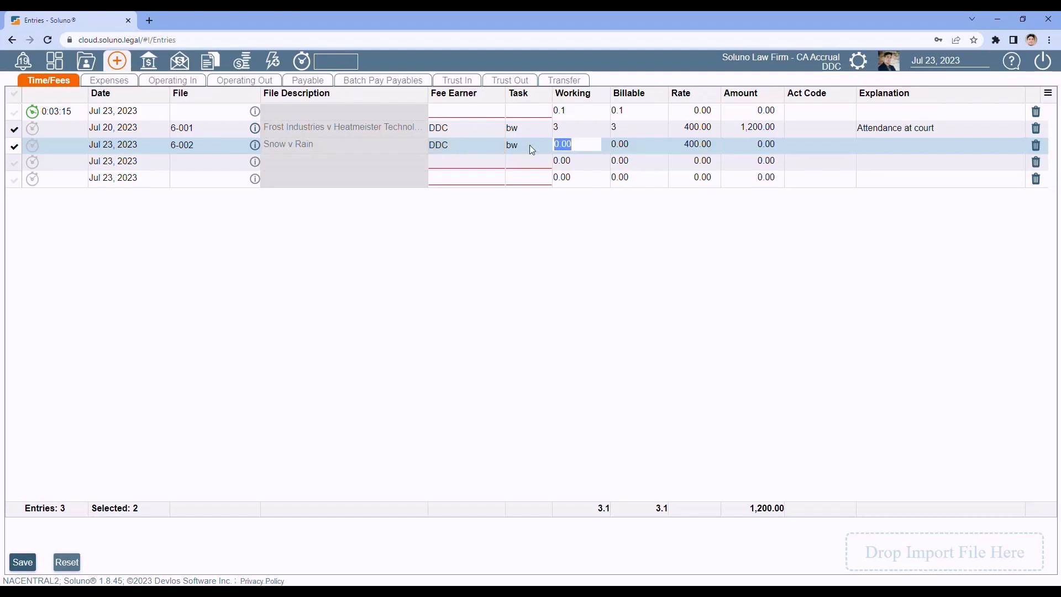
{"action": "type", "text": "2"}
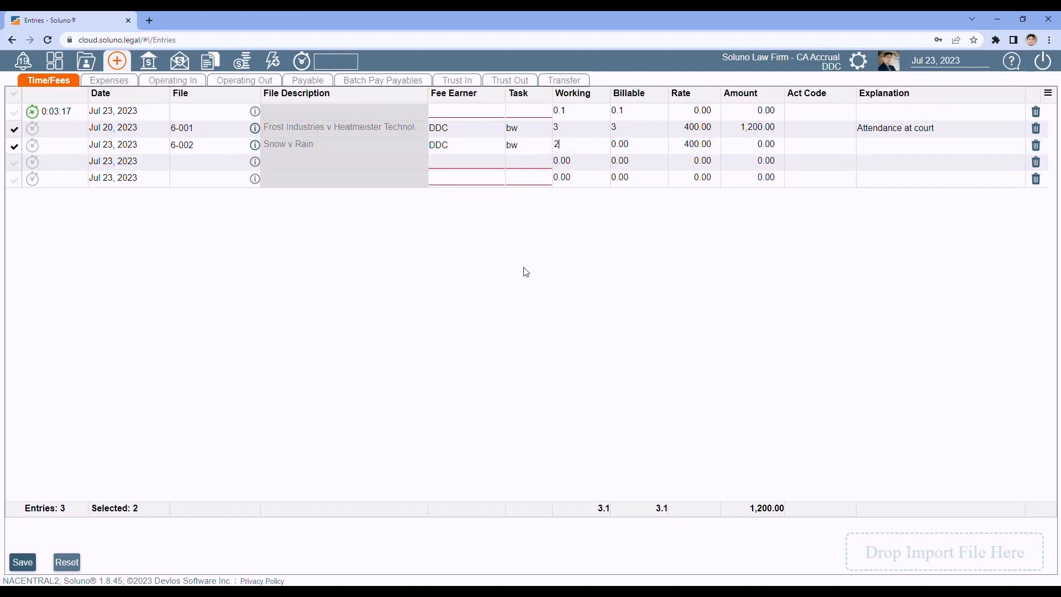
Step: Set the billable hours of the file 6-002 entry to 1
{"action": "key", "text": "Tab"}
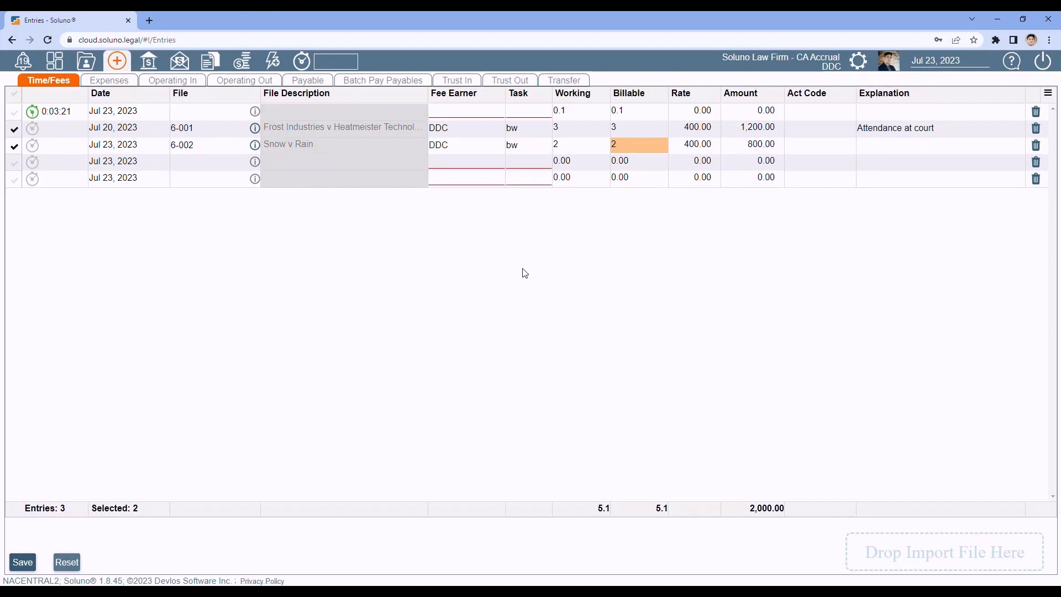
{"action": "left_click", "coordinate": [635, 145]}
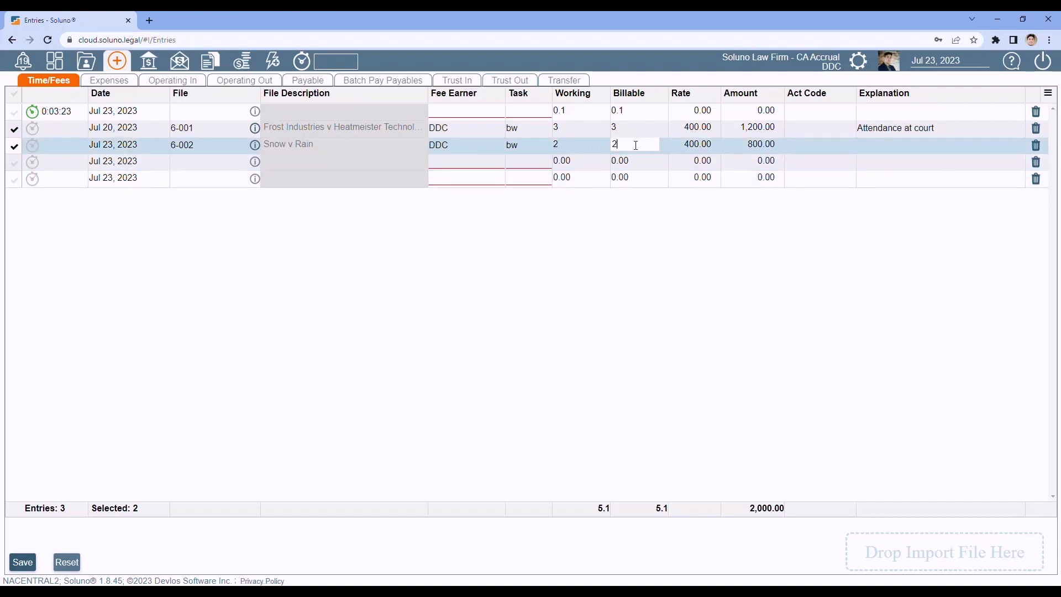
{"action": "left_click_drag", "start_coordinate": [636, 146], "coordinate": [606, 147]}
{"action": "type", "text": "1"}
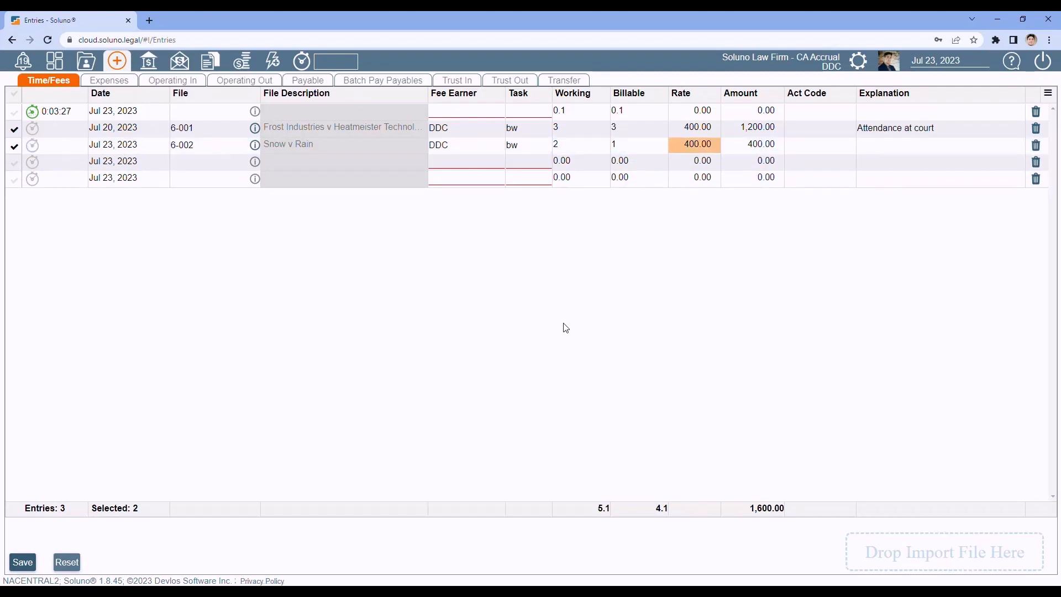
Step: Enter "Legal Research" as the explanation for the file 6-002 entry
{"action": "left_click", "coordinate": [874, 146]}
{"action": "left_click", "coordinate": [875, 146]}
{"action": "type", "text": "L"}
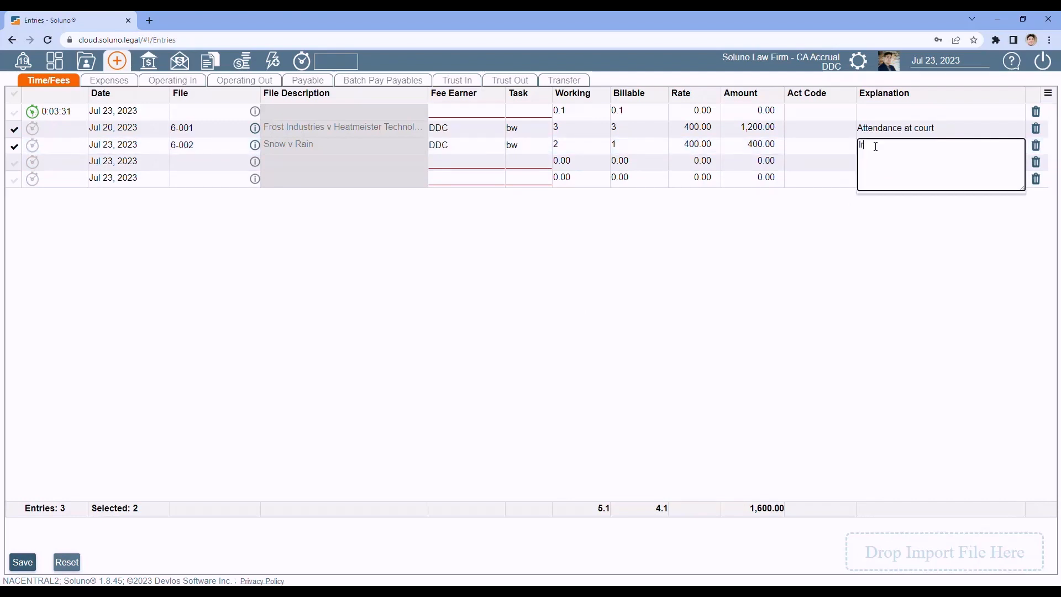
{"action": "type", "text": "egal Research"}
{"action": "key", "text": "Return"}
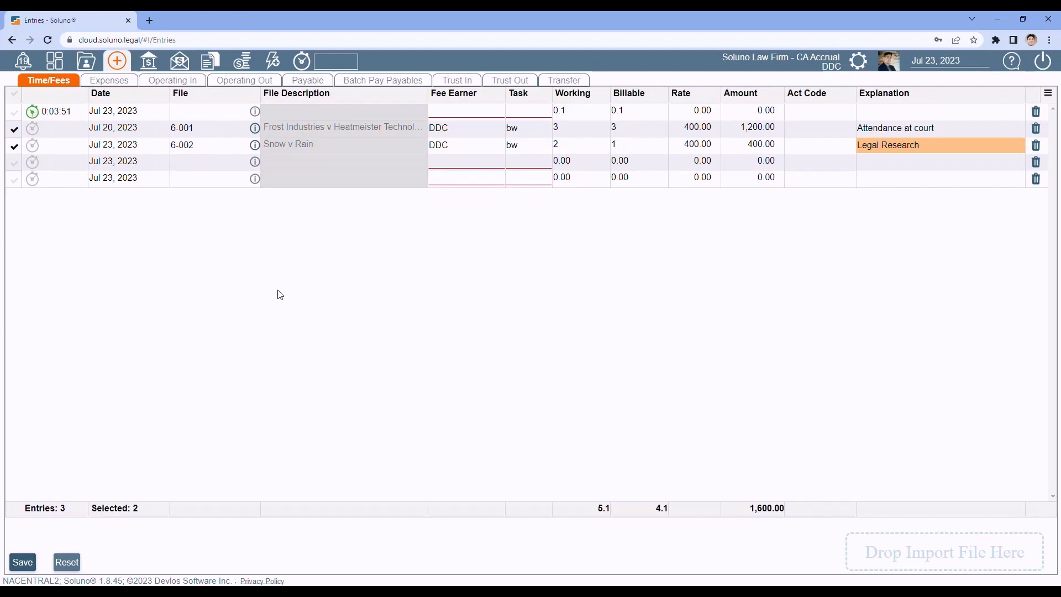
Step: Search the files for "will" in the next blank entry and assign file 4-004 to it
{"action": "left_click", "coordinate": [189, 162]}
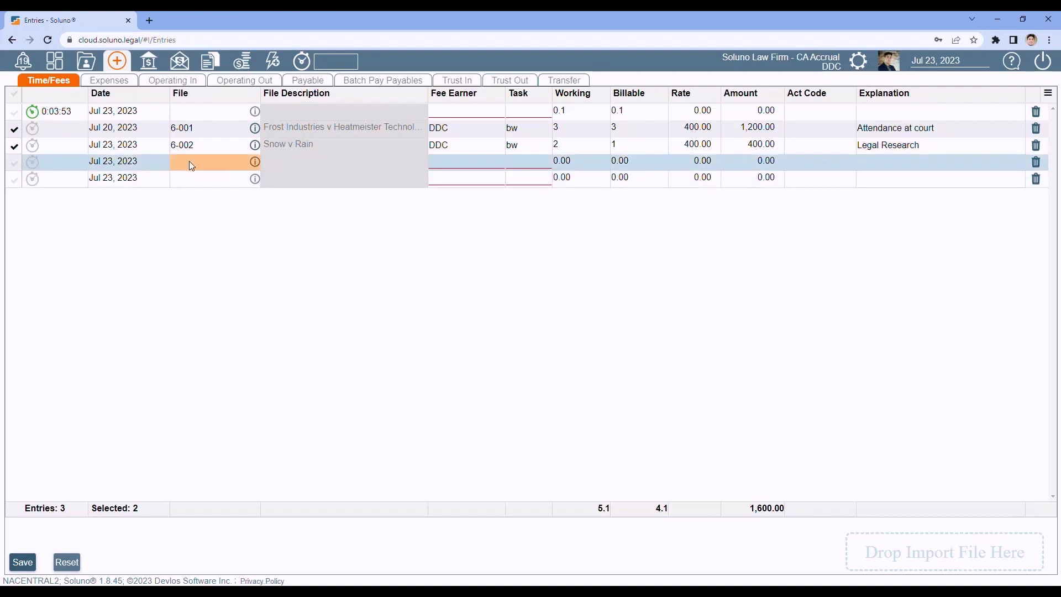
{"action": "type", "text": "will"}
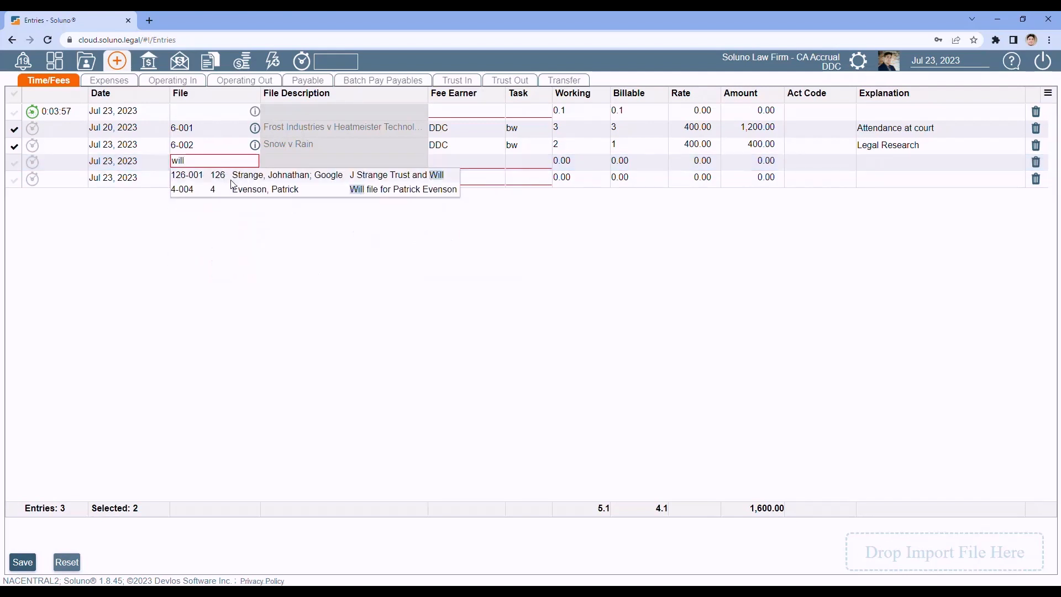
{"action": "left_click", "coordinate": [265, 189]}
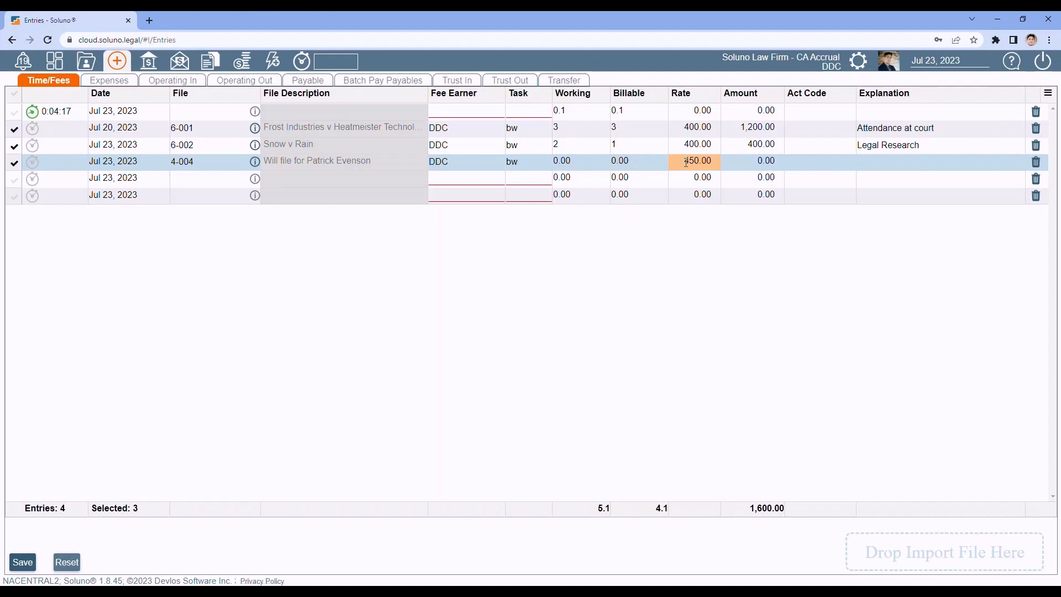
Step: Set the amount of the file 4-004 entry to 2,500.00 as a flat fee
{"action": "left_click", "coordinate": [740, 165]}
{"action": "type", "text": "2,5"}
{"action": "type", "text": "0"}
{"action": "type", "text": "0"}
{"action": "key", "text": "Tab"}
Step: Fill the file 4-004 entry's explanation with "Preparation and execution of a will" by expanding the abbreviation will
{"action": "key", "text": "Tab"}
{"action": "type", "text": "W"}
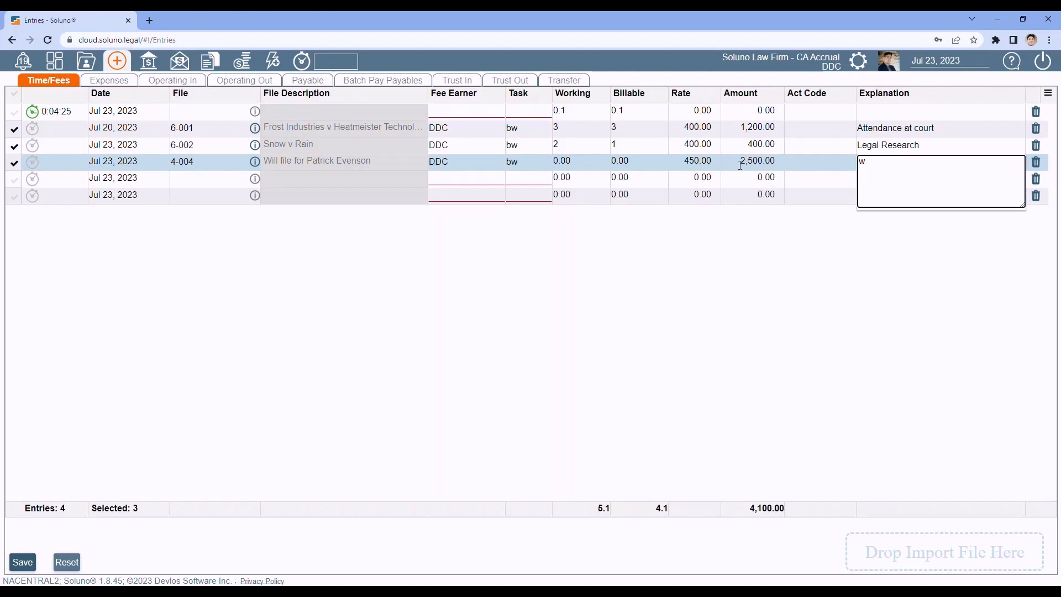
{"action": "type", "text": "ill"}
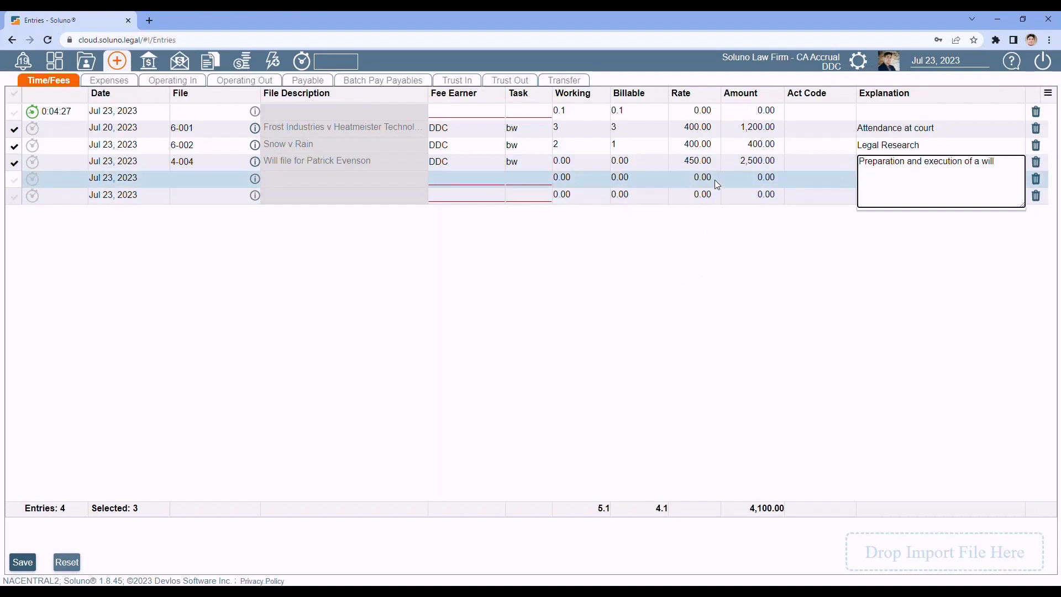
{"action": "left_click", "coordinate": [711, 278]}
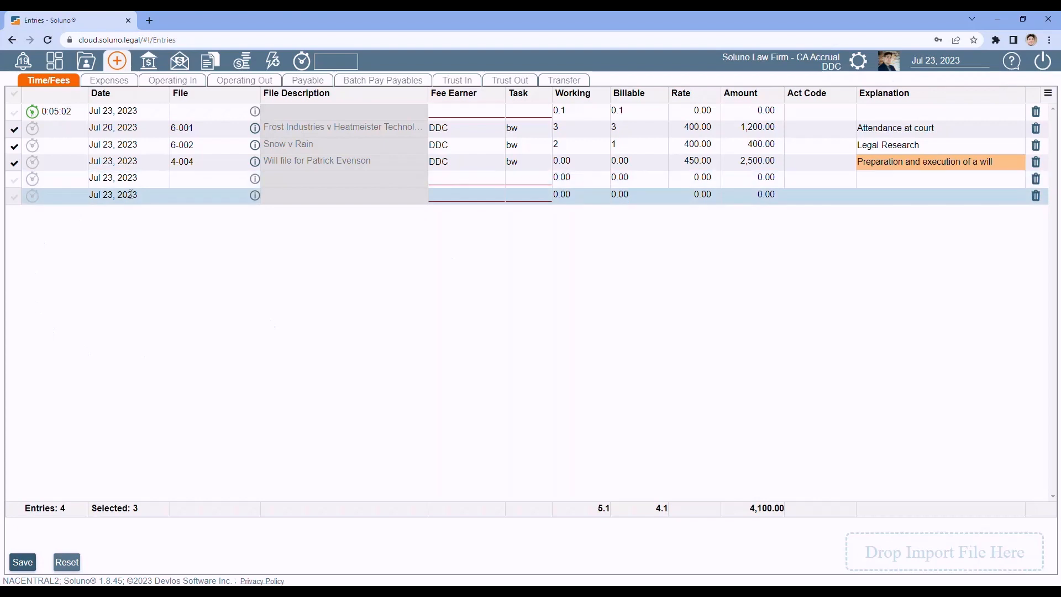
Step: Set the default entry date to Jul 21, 2023 and give the first blank entry below file 4-004 the same date
{"action": "left_click", "coordinate": [966, 61]}
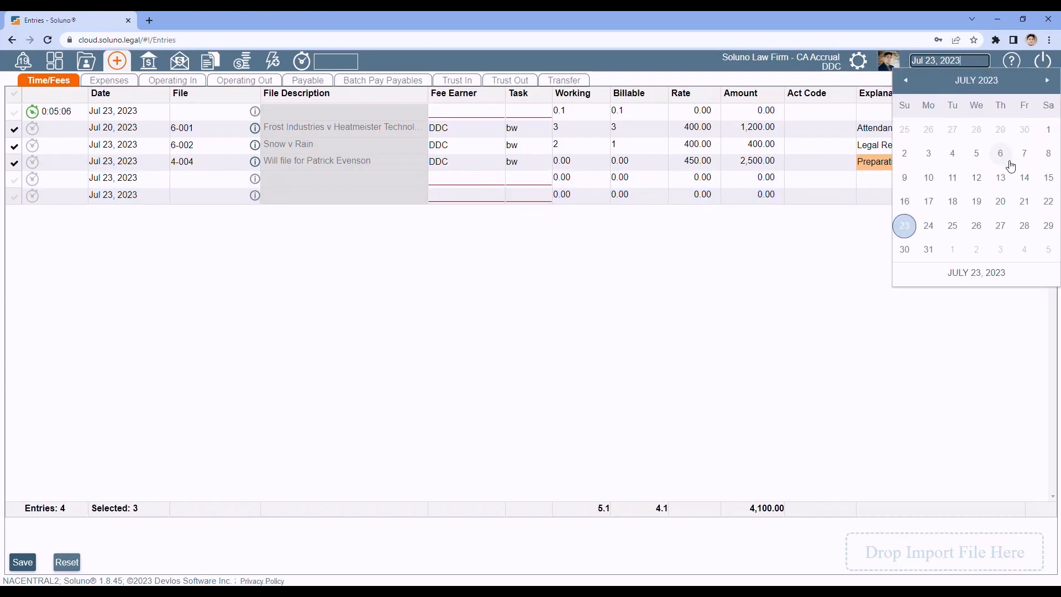
{"action": "left_click", "coordinate": [1023, 201]}
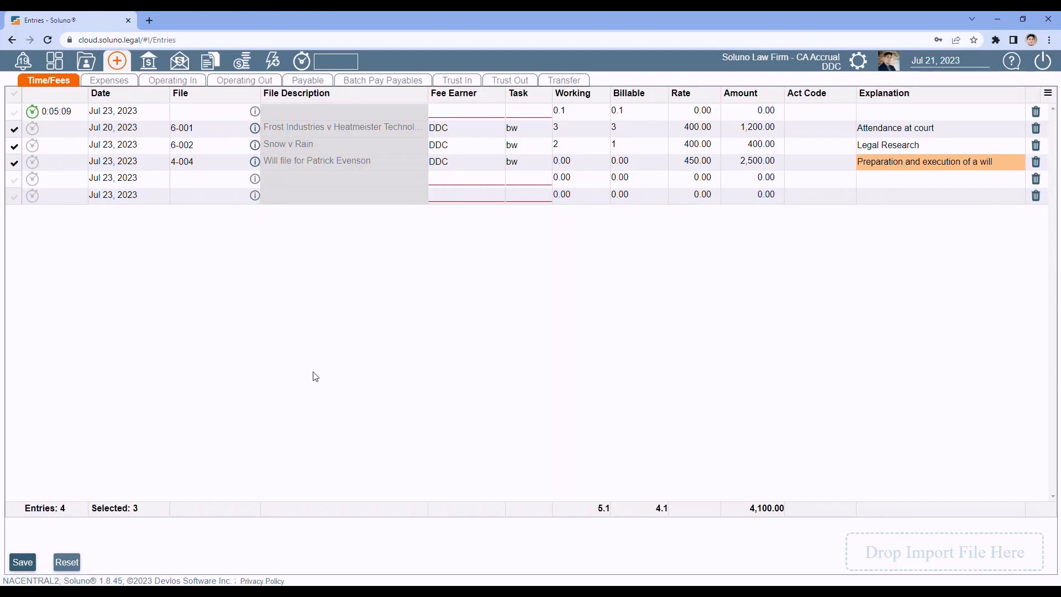
{"action": "left_click", "coordinate": [142, 178]}
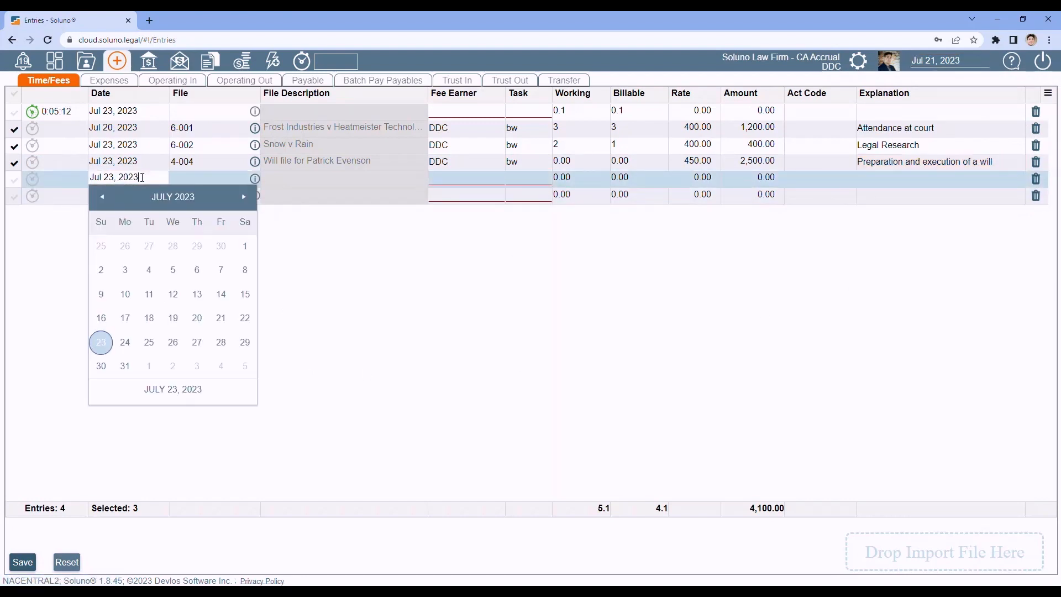
{"action": "left_click", "coordinate": [220, 319]}
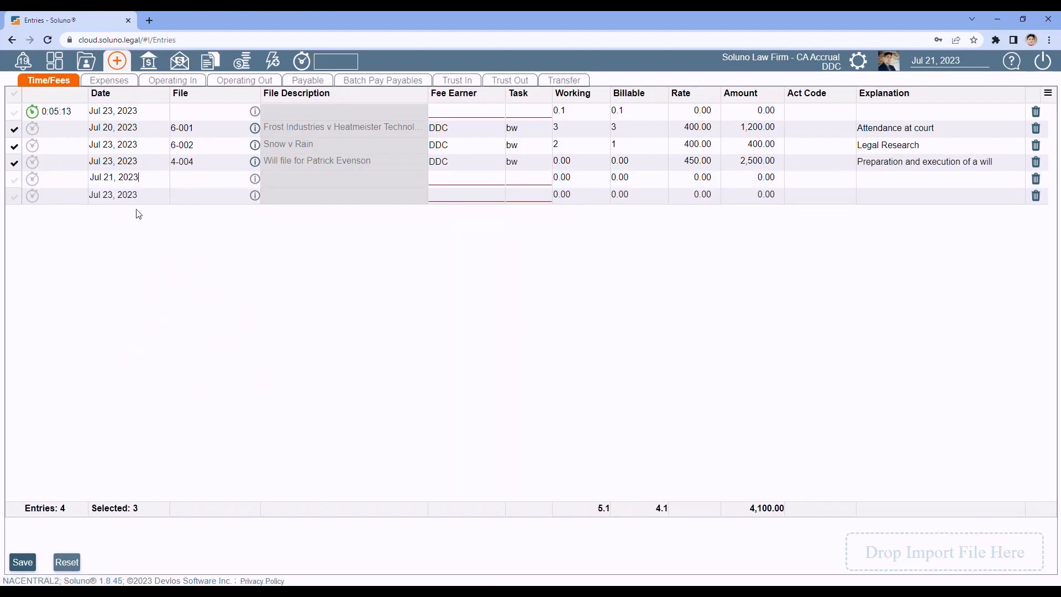
{"action": "left_click", "coordinate": [148, 195]}
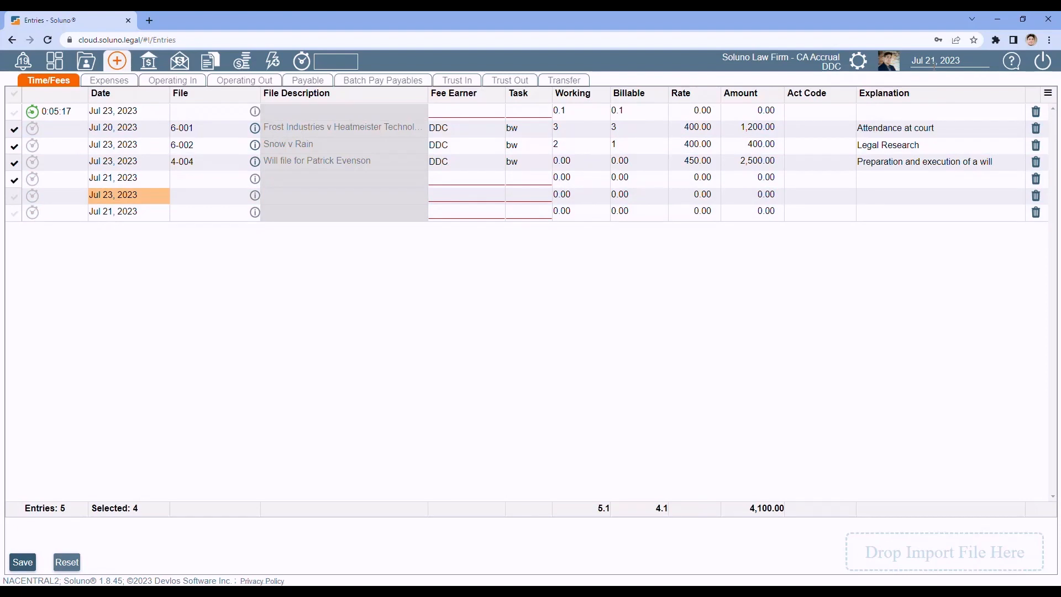
Step: Set the default entry date back to Jul 23, 2023
{"action": "left_click", "coordinate": [190, 212]}
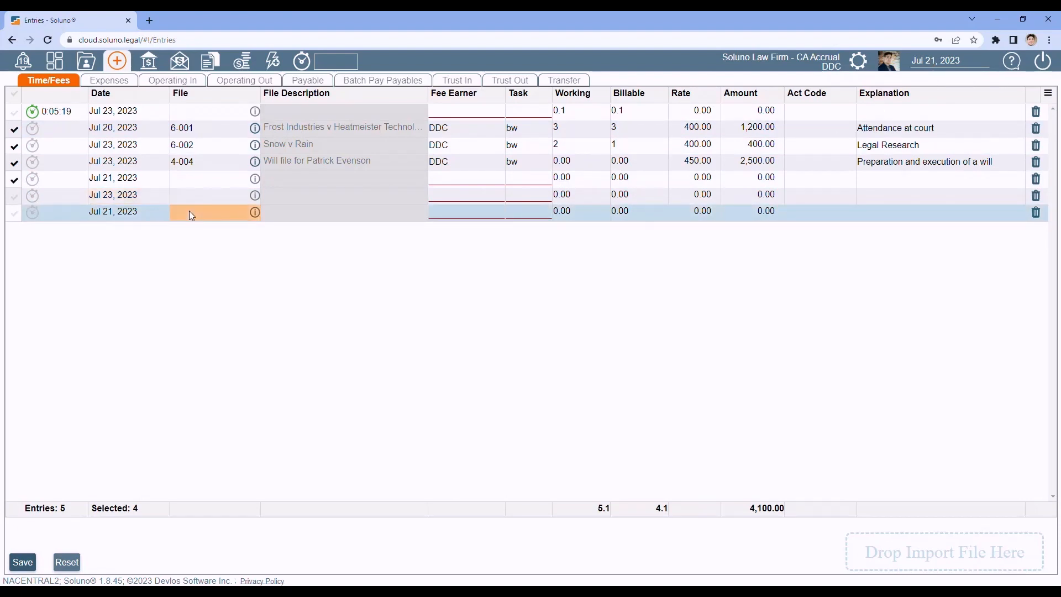
{"action": "left_click", "coordinate": [129, 217]}
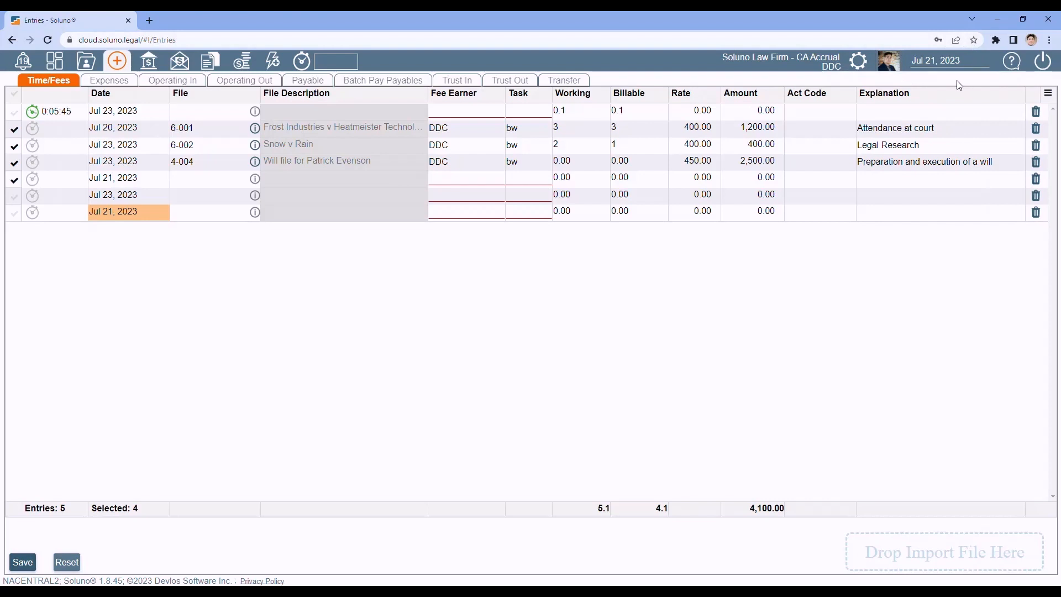
{"action": "left_click", "coordinate": [975, 60]}
{"action": "left_click", "coordinate": [904, 226]}
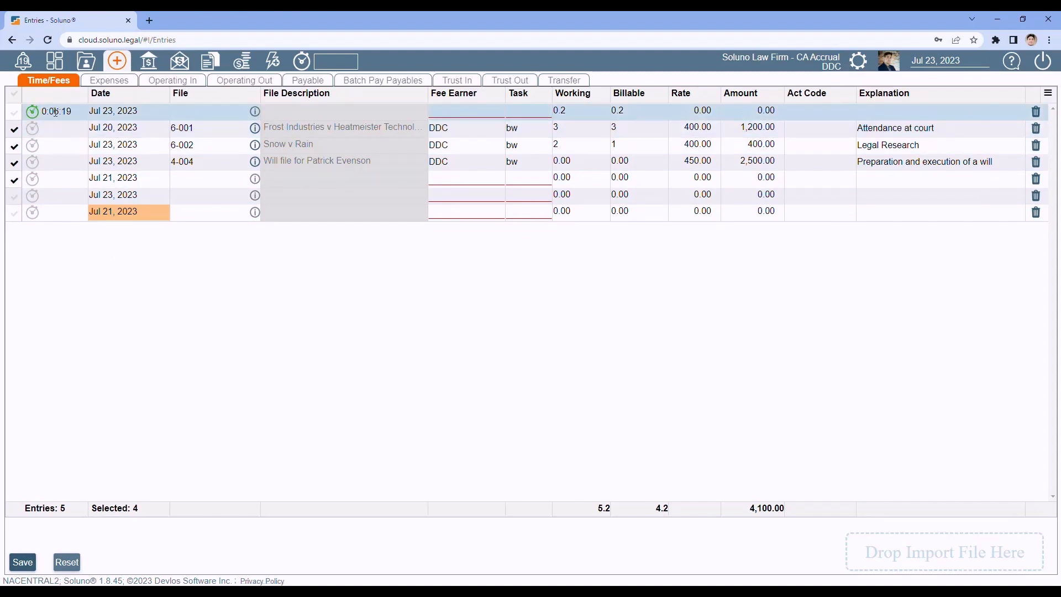
Step: Pause the running timer on the first entry and assign file 6-003 to that entry
{"action": "left_click", "coordinate": [32, 112]}
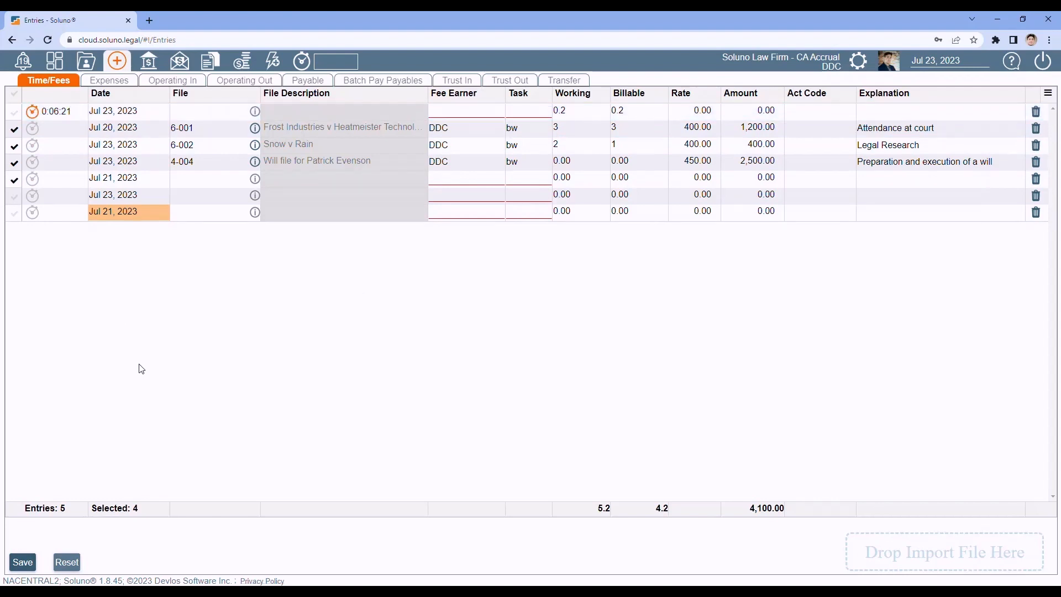
{"action": "left_click", "coordinate": [205, 112]}
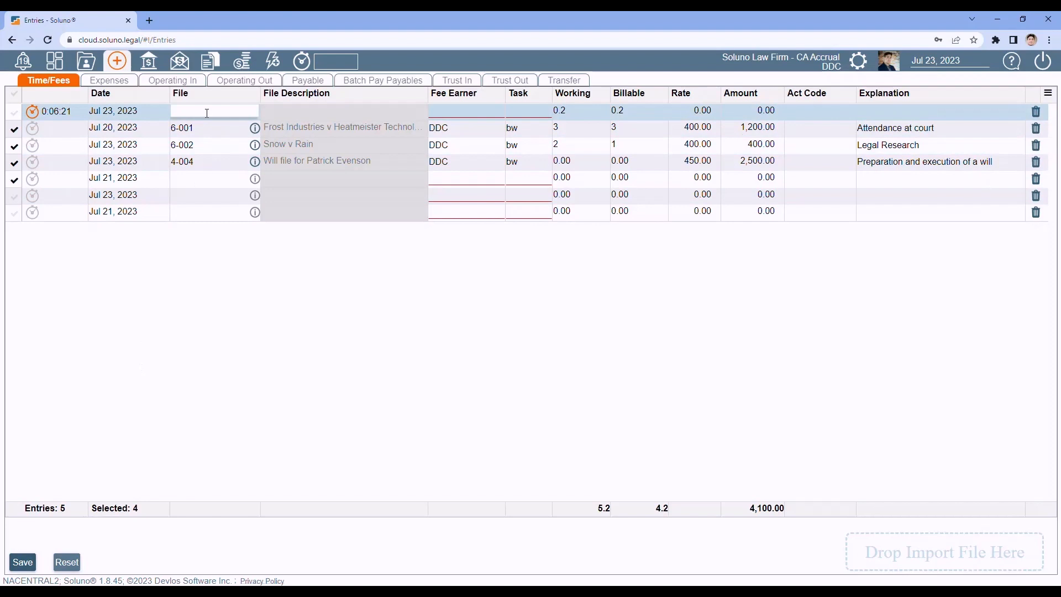
{"action": "type", "text": "6-003"}
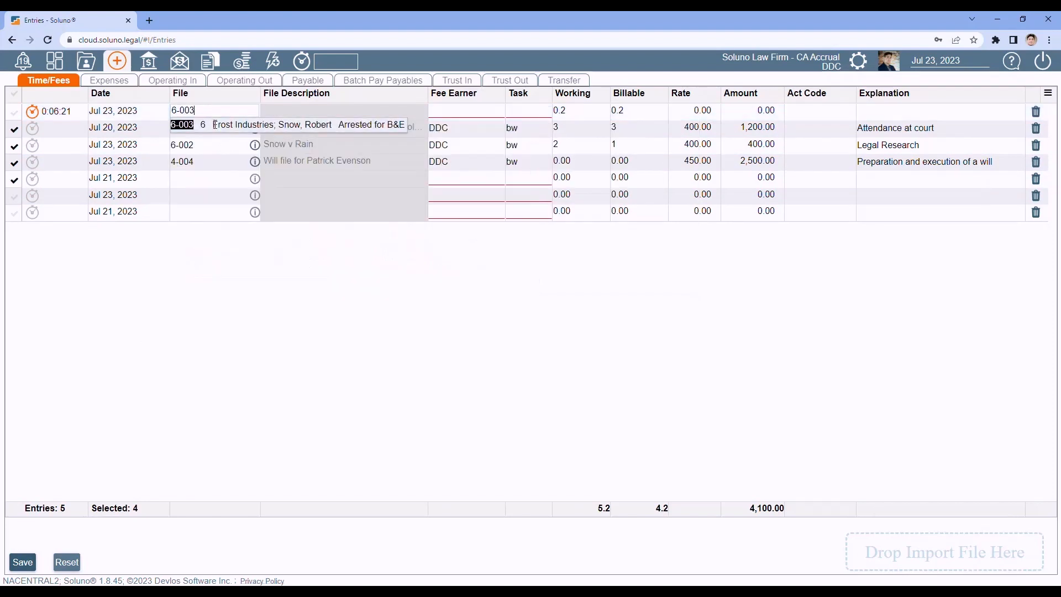
{"action": "left_click", "coordinate": [215, 126]}
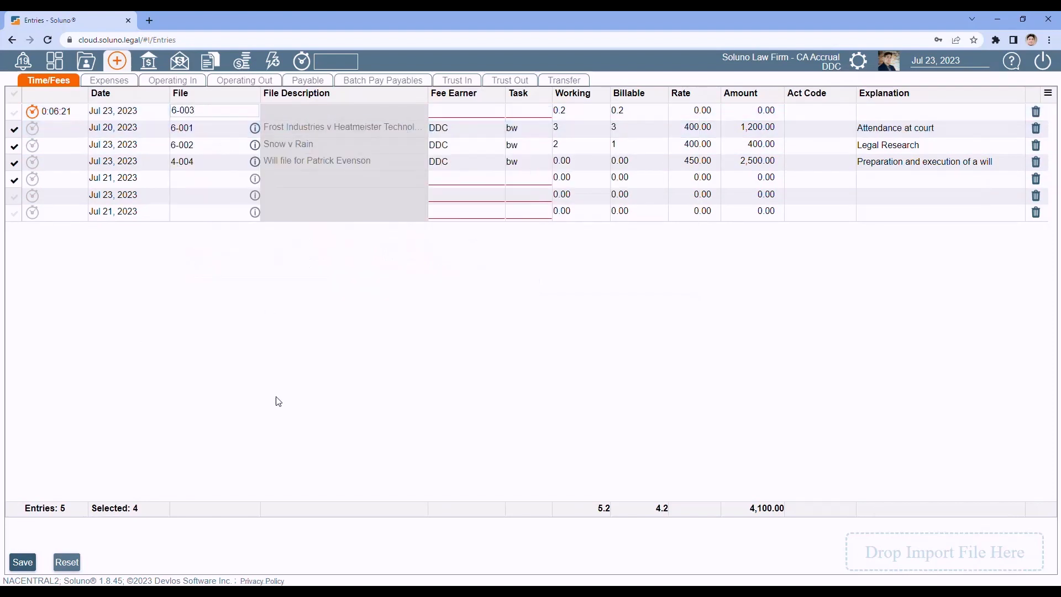
Step: Fill the file 6-003 entry's explanation with "Telephone call with client" by expanding the abbreviation tcwc
{"action": "key", "text": "Tab"}
{"action": "key", "text": "Tab"}
{"action": "key", "text": "Tab"}
{"action": "key", "text": "Tab"}
{"action": "key", "text": "Tab"}
{"action": "key", "text": "Tab"}
{"action": "key", "text": "Tab"}
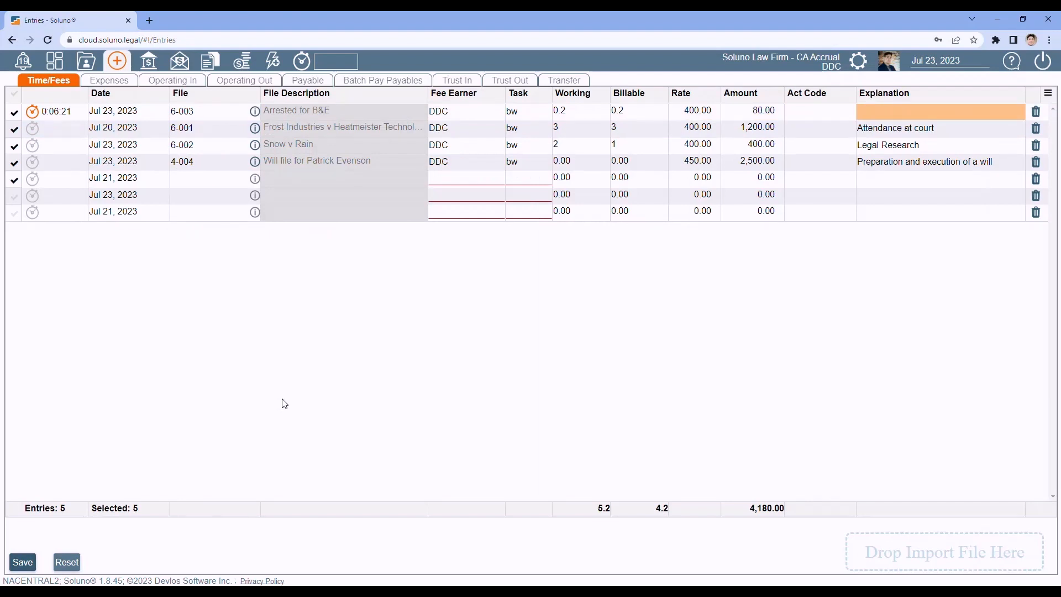
{"action": "type", "text": "tcwc"}
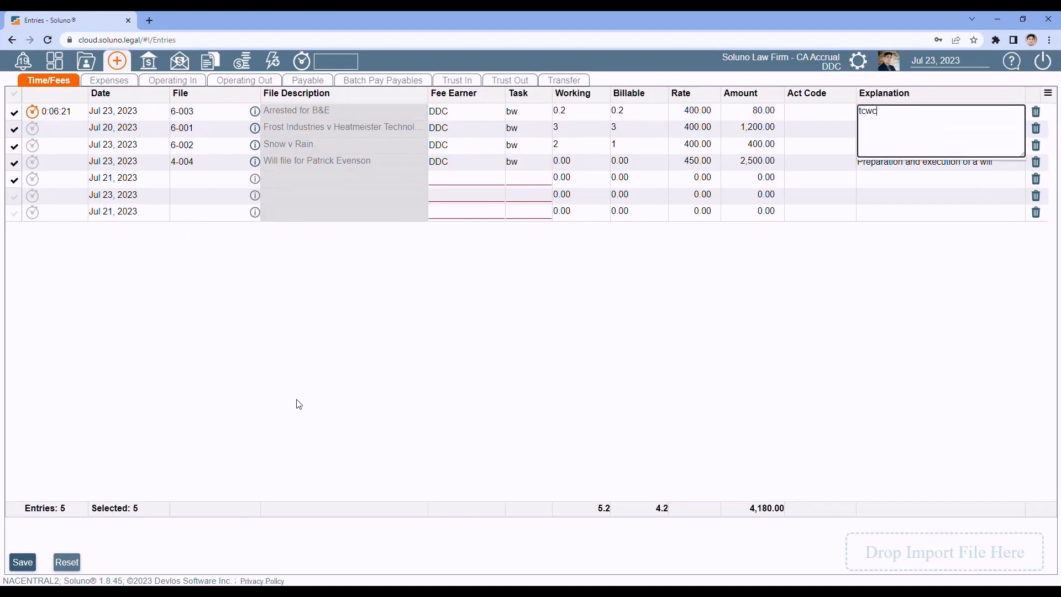
{"action": "key", "text": "space"}
{"action": "left_click", "coordinate": [298, 391]}
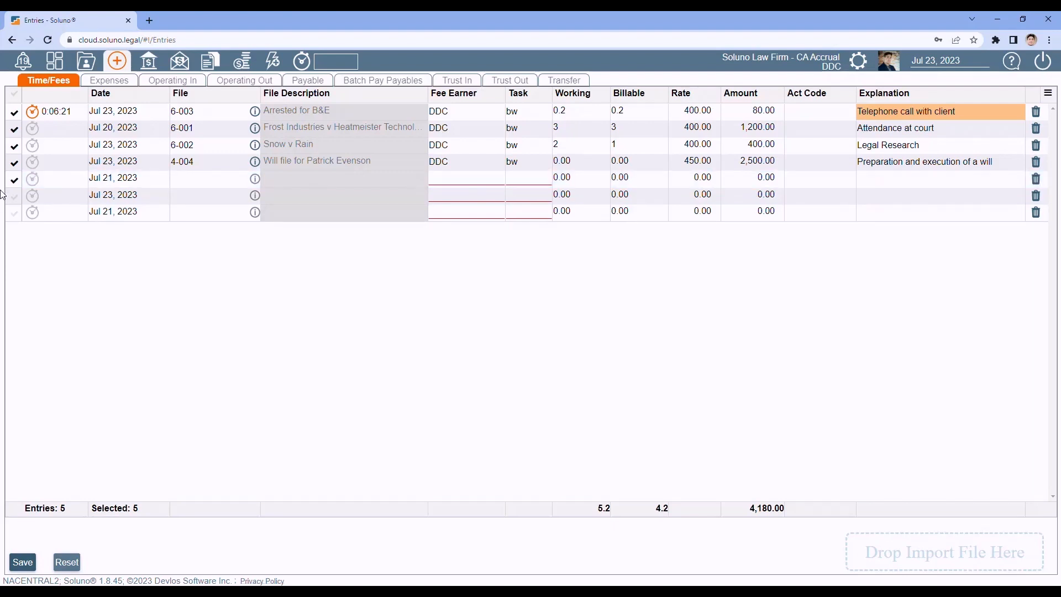
Step: Save the selected entries with files 6-002 and 4-004 excluded, and deselect the remaining blank July 21 entry
{"action": "left_click", "coordinate": [15, 163]}
{"action": "left_click", "coordinate": [15, 146]}
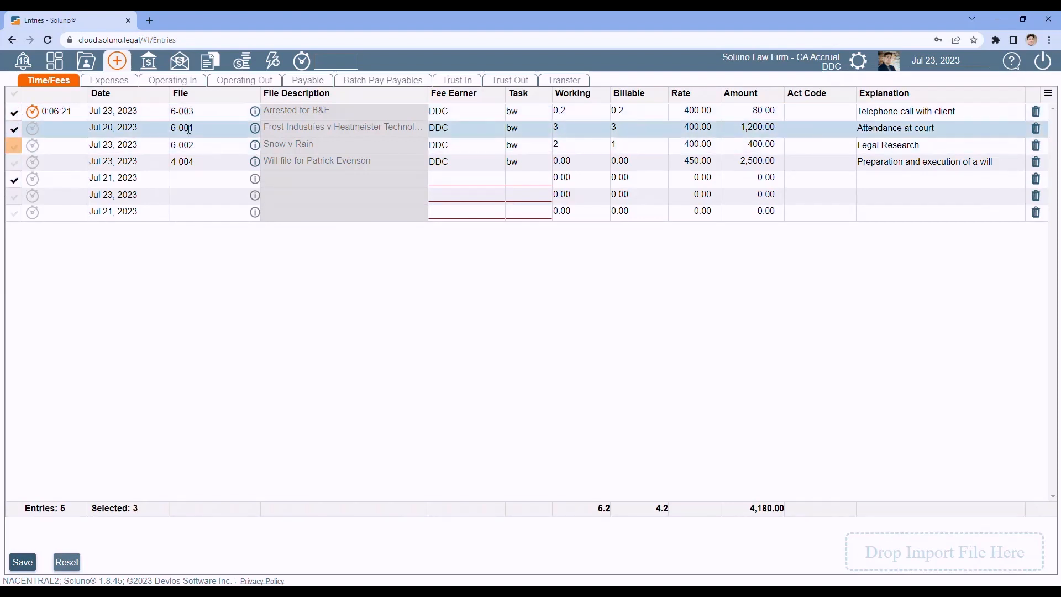
{"action": "left_click", "coordinate": [22, 563]}
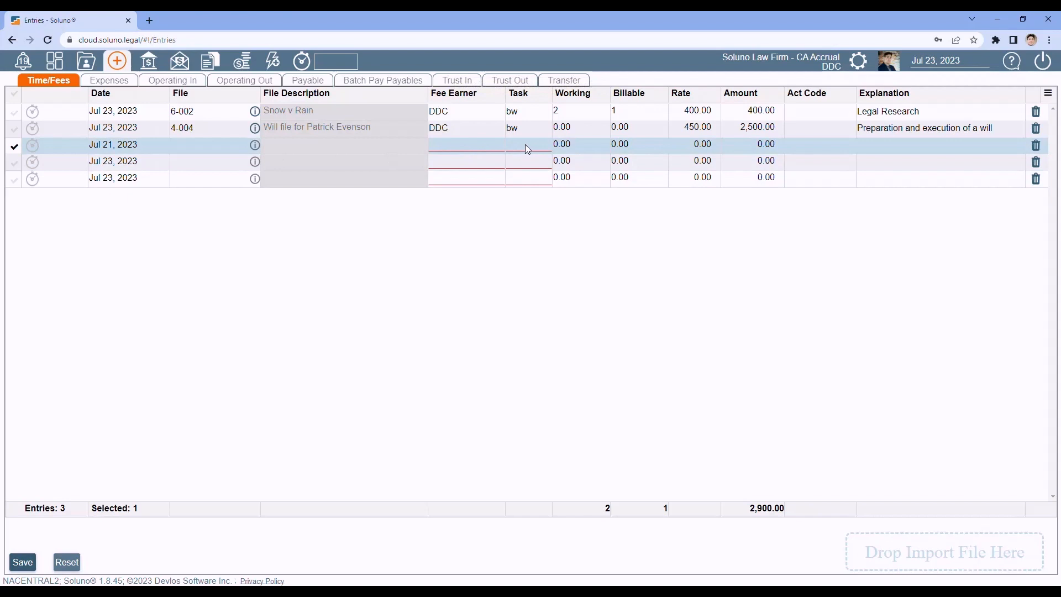
{"action": "left_click", "coordinate": [14, 145]}
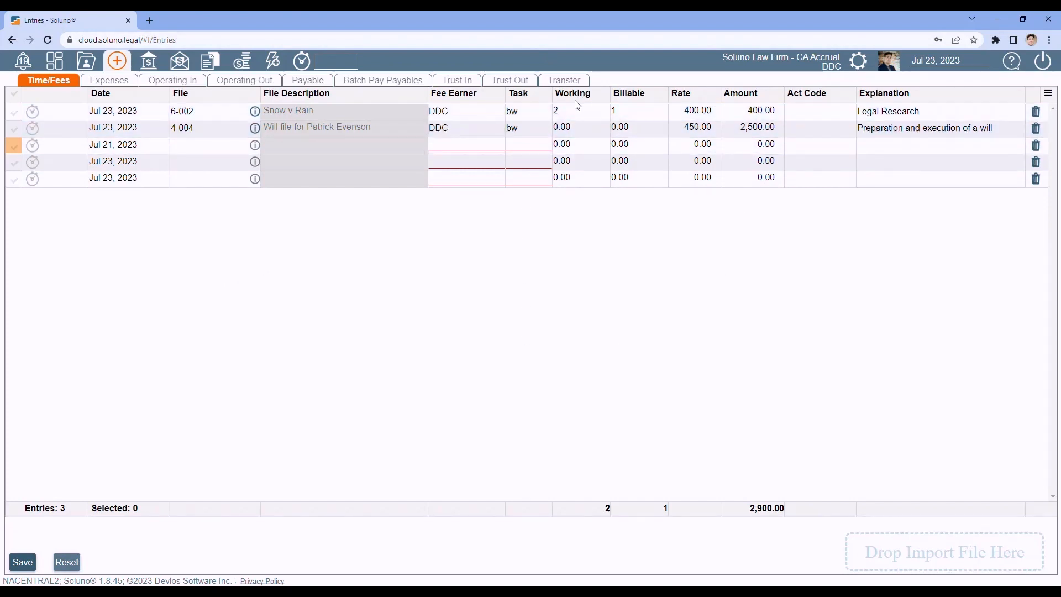
Step: Move the Working column before Fee Earner and the Task column before File Description
{"action": "left_click_drag", "start_coordinate": [576, 98], "coordinate": [433, 97]}
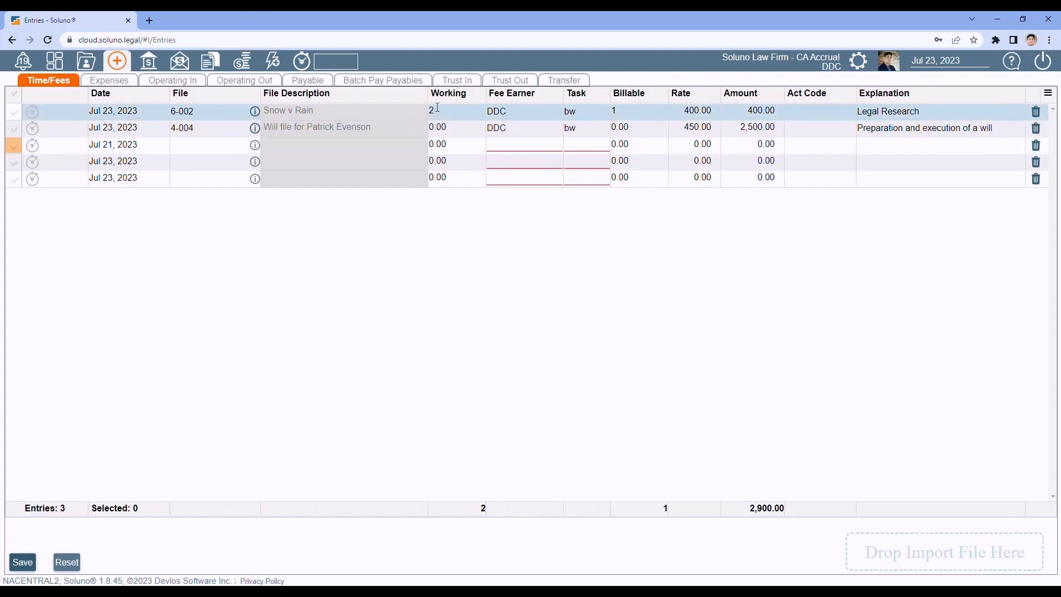
{"action": "left_click_drag", "start_coordinate": [590, 100], "coordinate": [238, 98]}
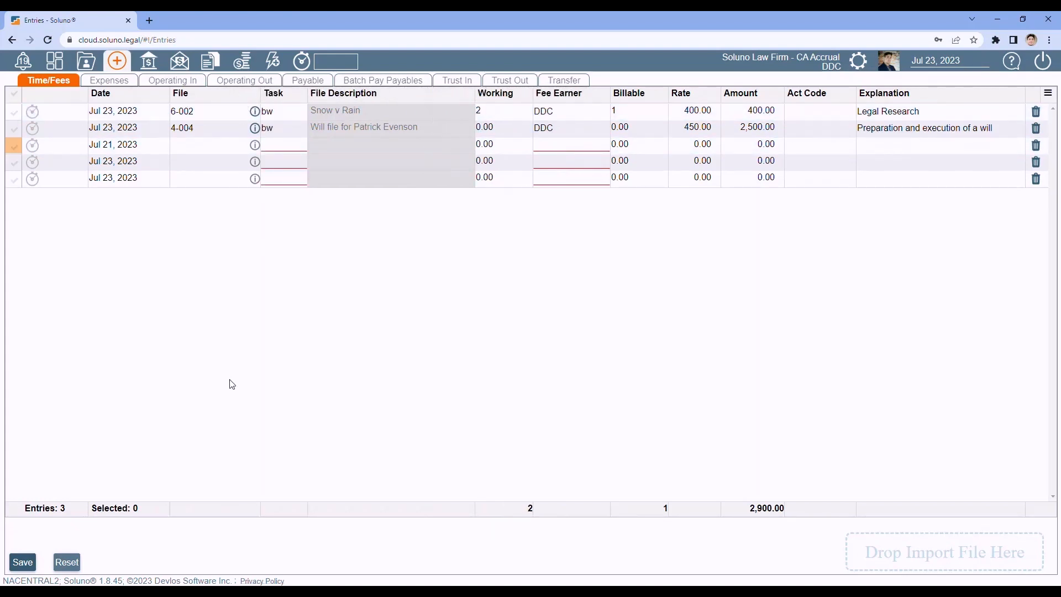
Step: Return the columns after File Description to the order Fee Earner, Task, Working, Billable
{"action": "left_click_drag", "start_coordinate": [273, 100], "coordinate": [574, 101]}
{"action": "left_click_drag", "start_coordinate": [449, 97], "coordinate": [613, 102]}
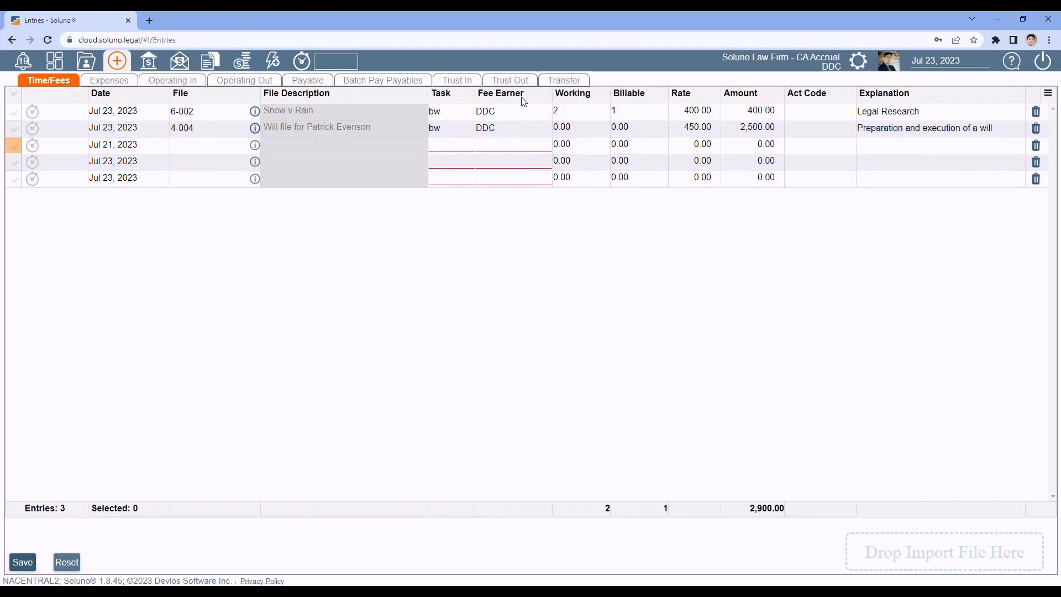
{"action": "left_click_drag", "start_coordinate": [514, 100], "coordinate": [435, 100]}
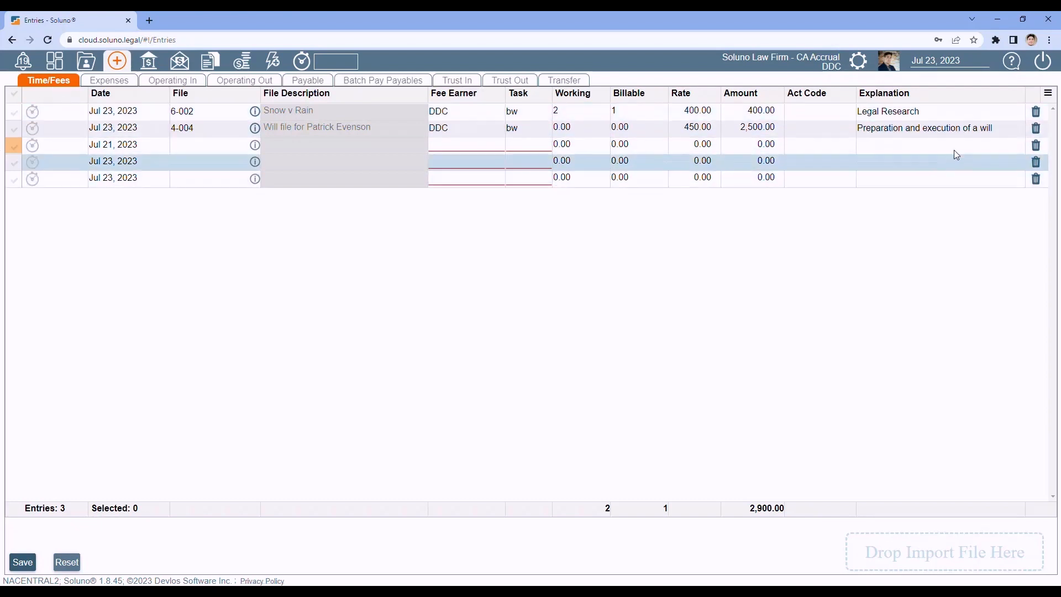
Step: Hide the Timer column in the time and fee entries grid
{"action": "left_click", "coordinate": [1050, 100]}
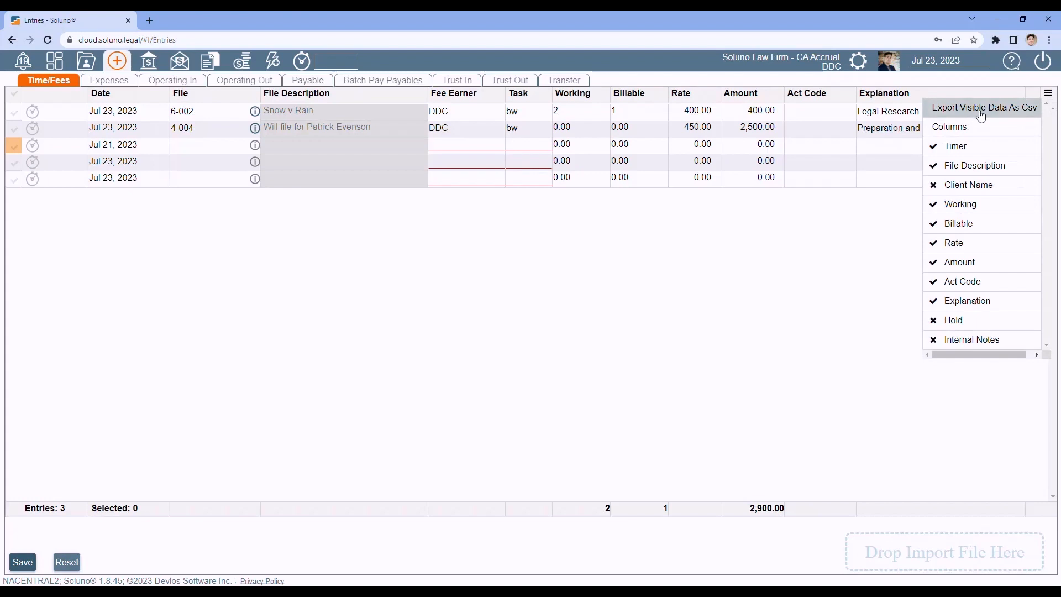
{"action": "left_click", "coordinate": [957, 146]}
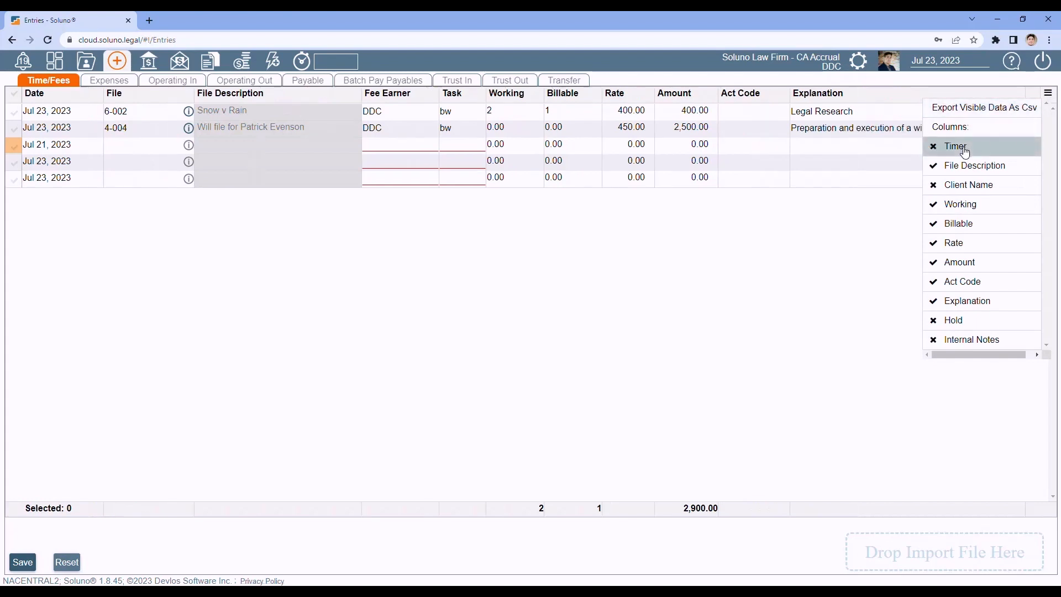
Step: Show the Hold column in the time and fee entries grid
{"action": "left_click", "coordinate": [535, 306]}
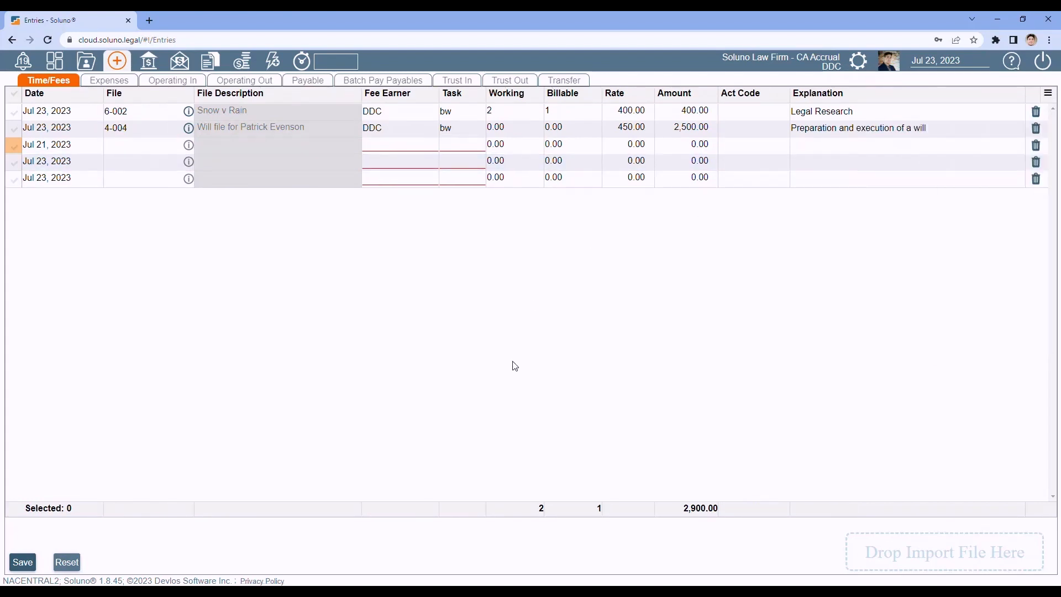
{"action": "left_click", "coordinate": [1050, 97]}
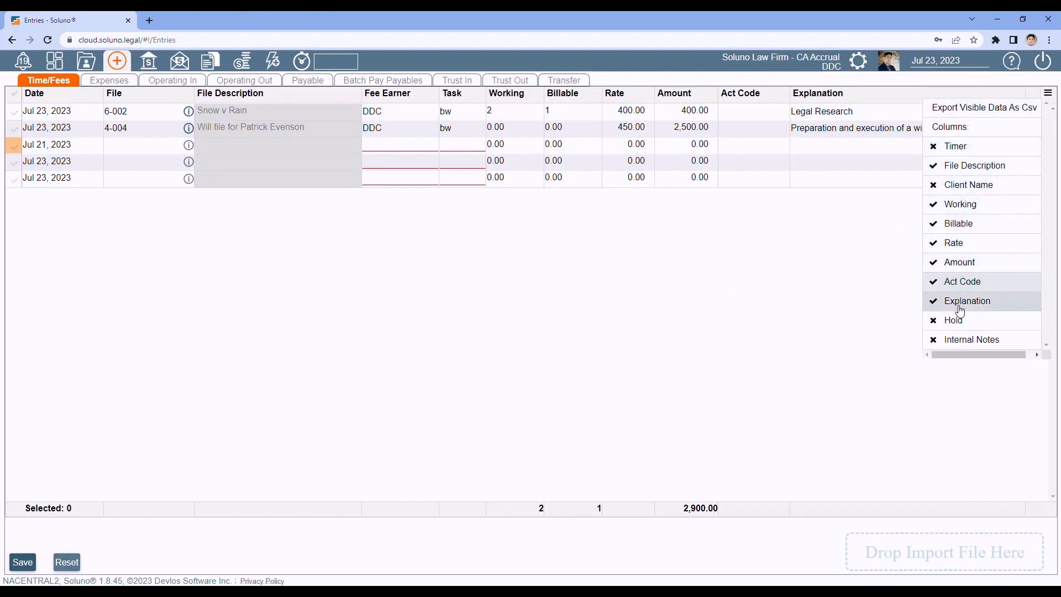
{"action": "left_click", "coordinate": [958, 325]}
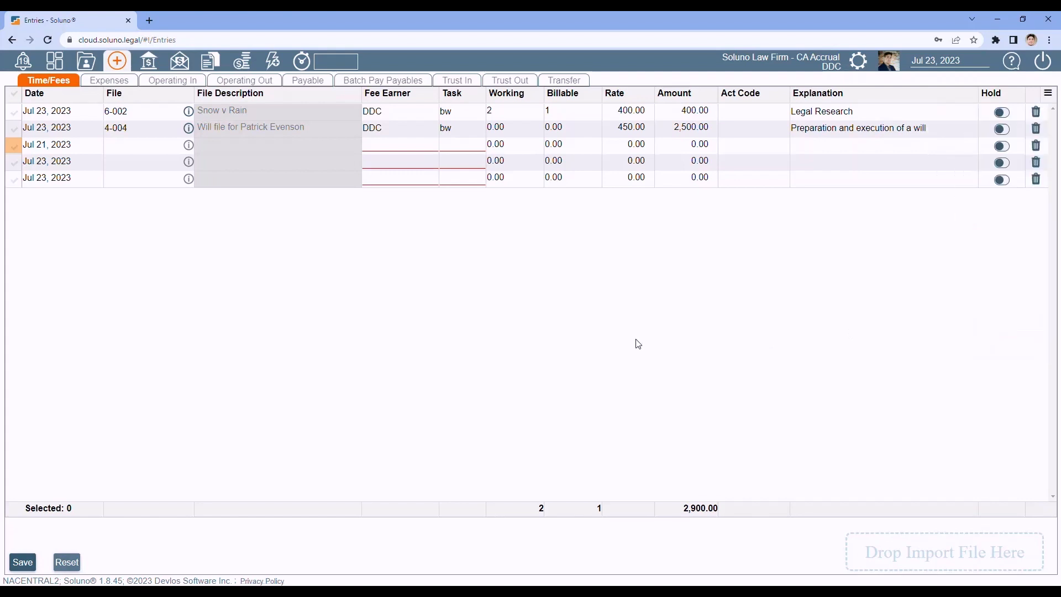
Step: Put the 6-002 and 4-004 entries on hold, and release both holds again
{"action": "left_click", "coordinate": [1002, 115]}
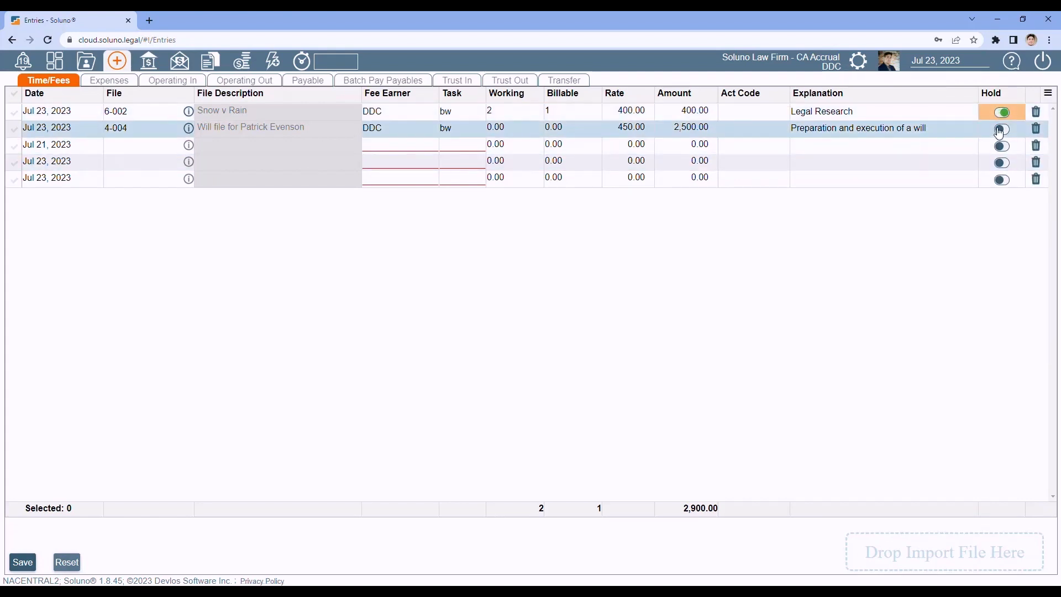
{"action": "left_click", "coordinate": [1002, 129]}
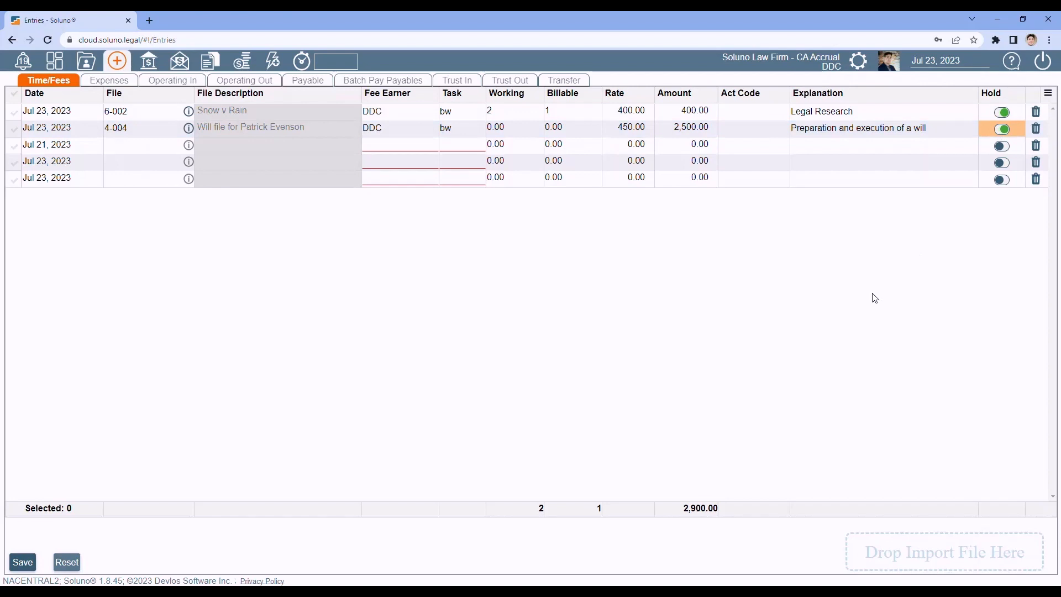
{"action": "left_click", "coordinate": [1002, 129]}
{"action": "left_click", "coordinate": [1004, 112]}
Step: Show the Internal Notes column in the time and fee entries grid
{"action": "left_click", "coordinate": [1048, 93]}
{"action": "left_click", "coordinate": [968, 339]}
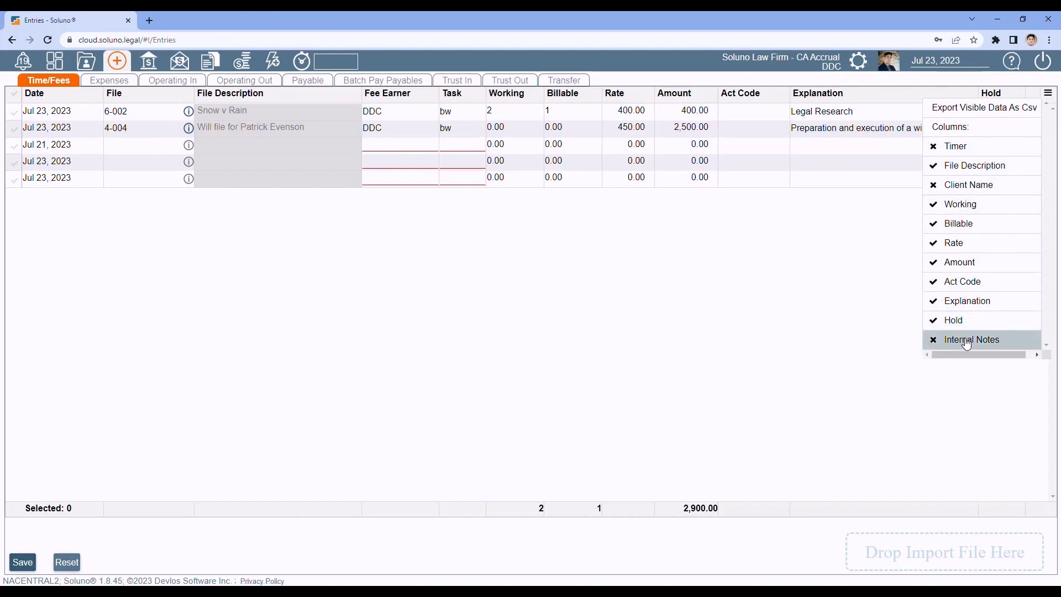
{"action": "left_click", "coordinate": [728, 385]}
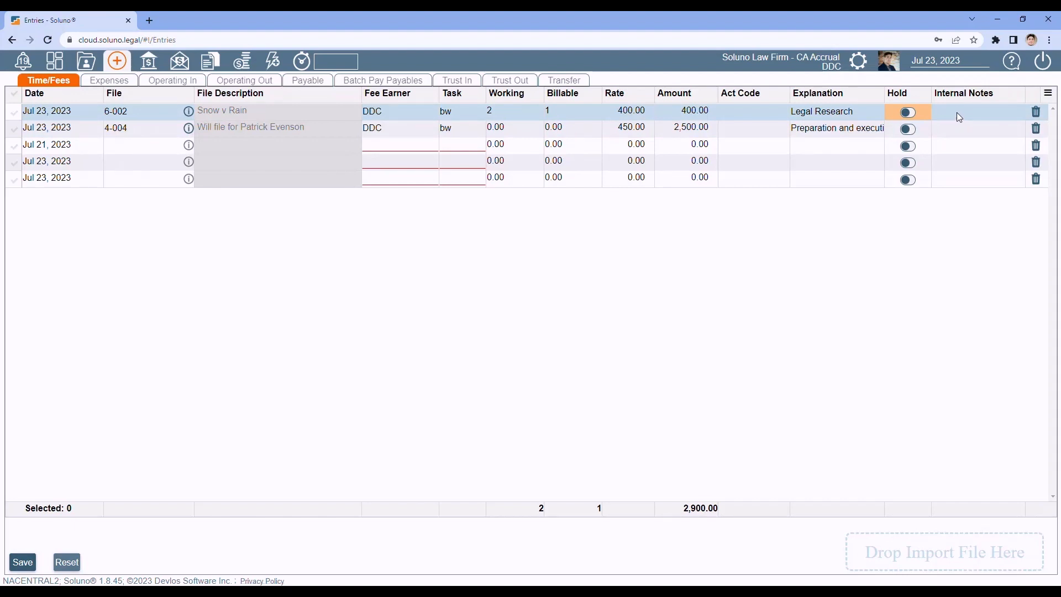
Step: Hide the Internal Notes and Hold columns in the entries grid
{"action": "left_click", "coordinate": [1048, 94]}
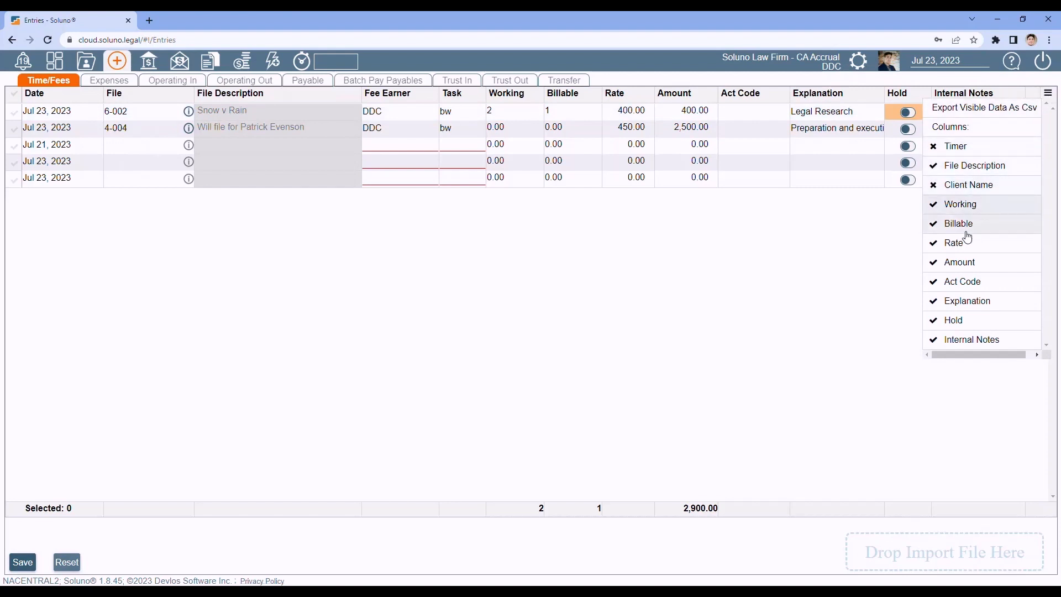
{"action": "left_click", "coordinate": [969, 339]}
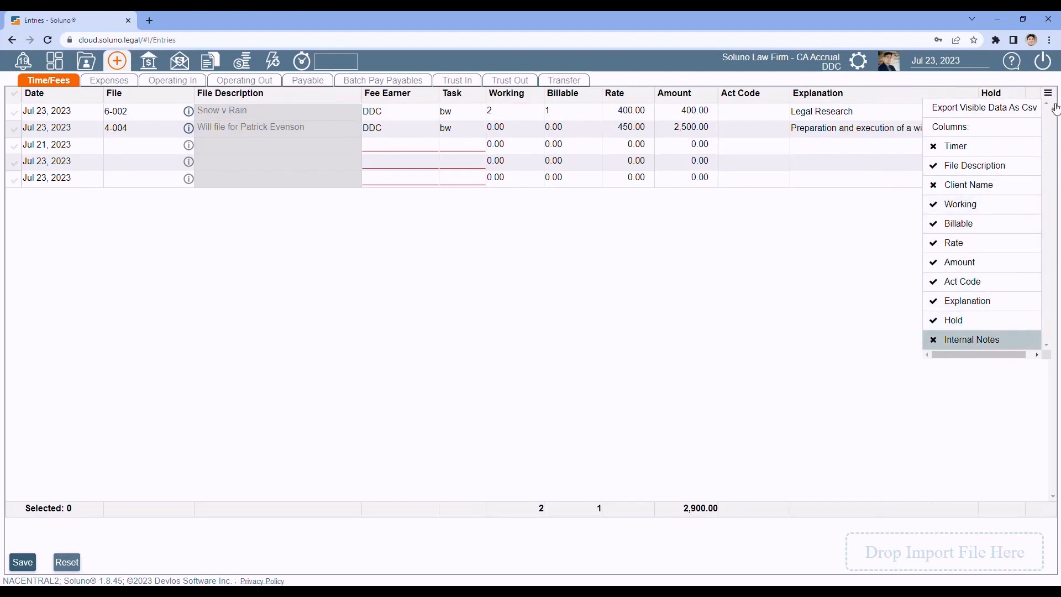
{"action": "left_click", "coordinate": [959, 320]}
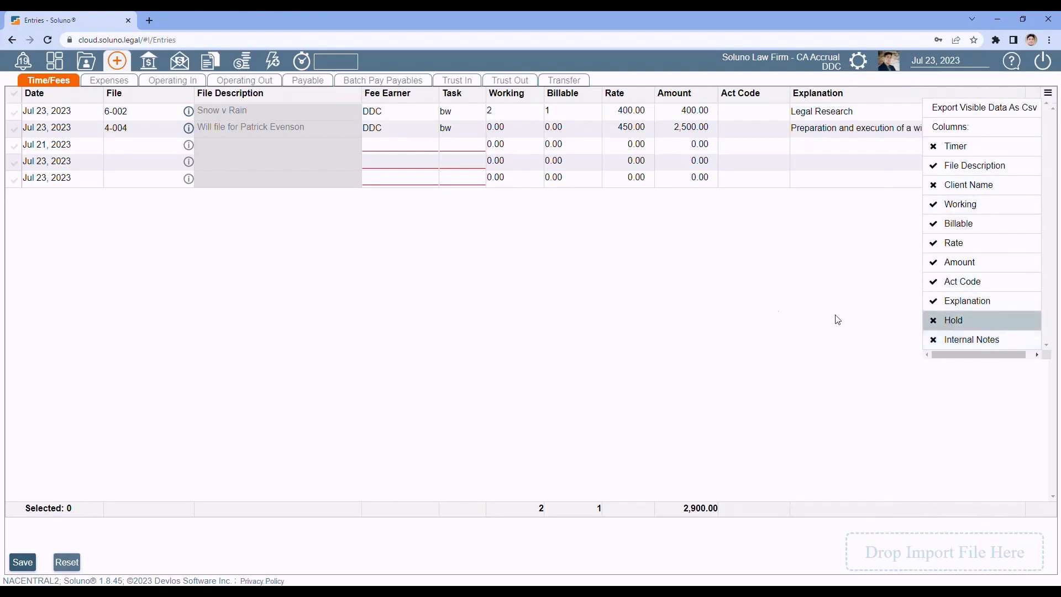
{"action": "left_click", "coordinate": [689, 292]}
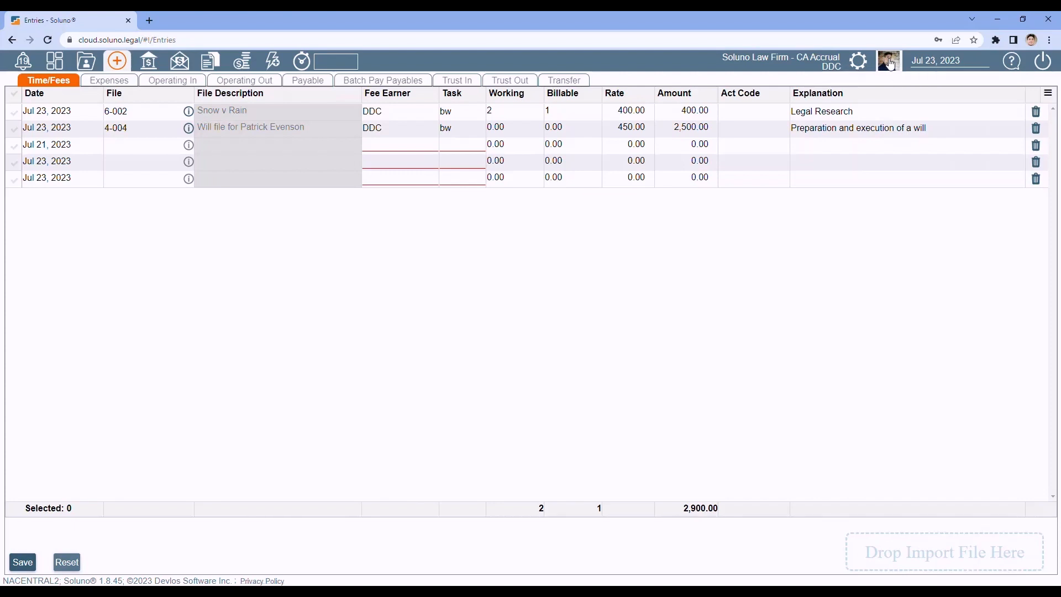
Step: In the user preferences, disable activity codes in entry descriptions, auto expansion and multiple timers, enable defaulting to the assigned fee earner, and save
{"action": "left_click", "coordinate": [890, 65]}
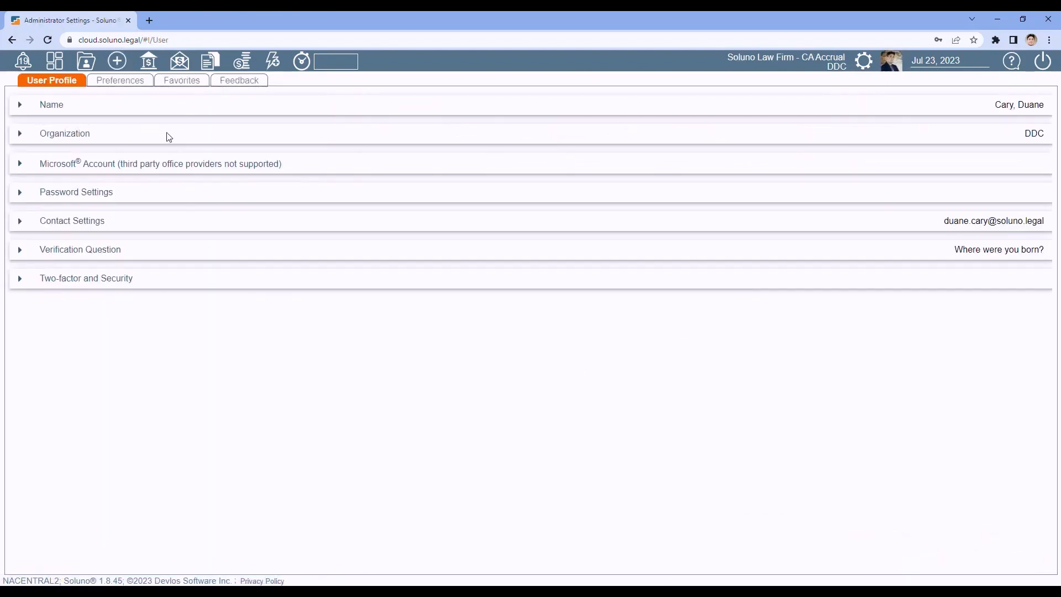
{"action": "left_click", "coordinate": [128, 84]}
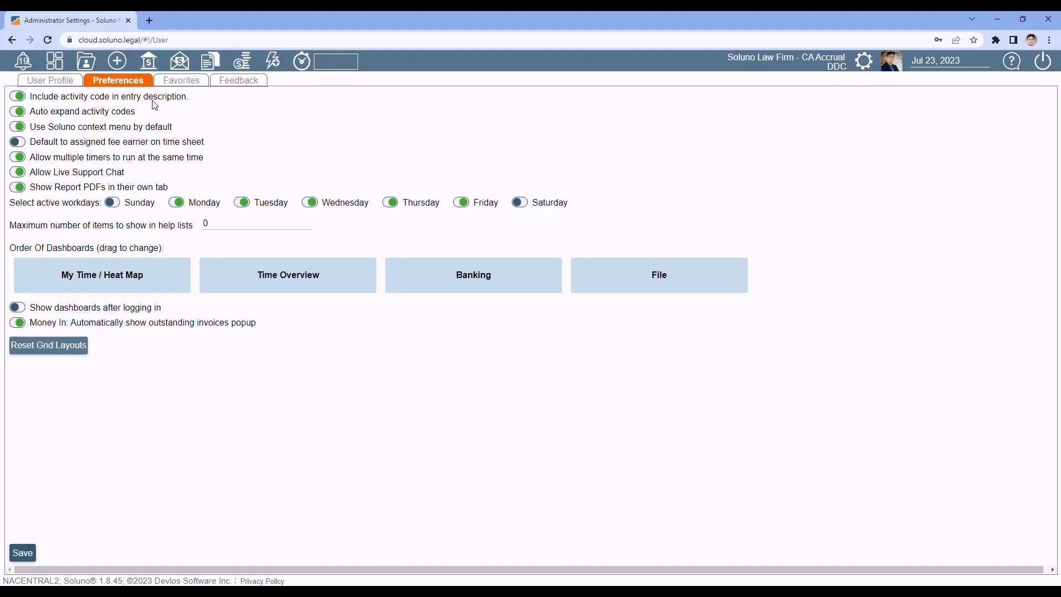
{"action": "left_click", "coordinate": [20, 98]}
{"action": "left_click", "coordinate": [20, 112]}
{"action": "left_click", "coordinate": [17, 141]}
{"action": "left_click", "coordinate": [22, 161]}
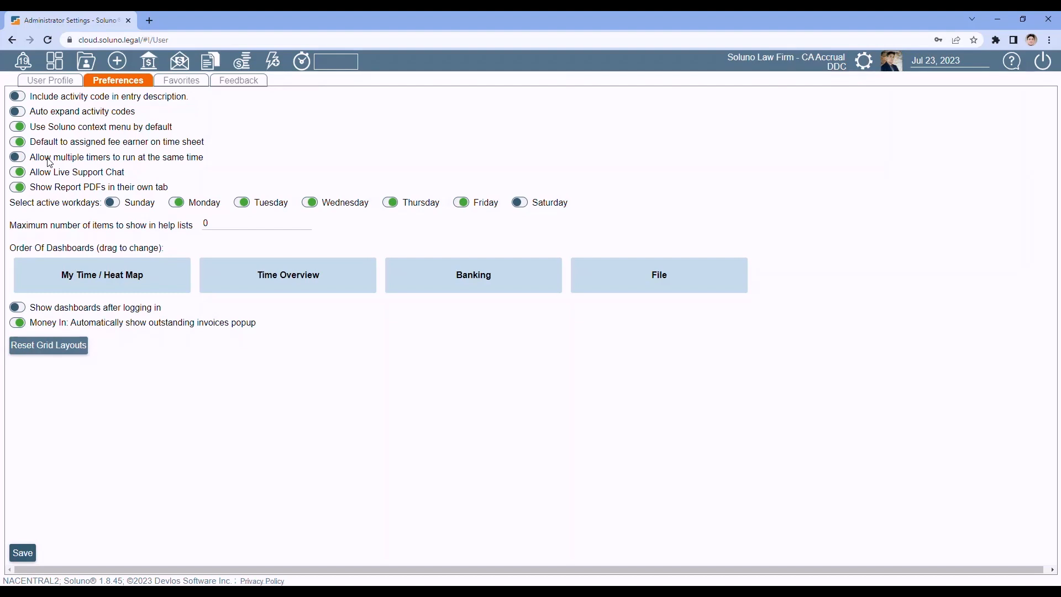
{"action": "left_click", "coordinate": [23, 553]}
Step: Return to the time and fee entries and show the Timer column in the grid
{"action": "left_click", "coordinate": [117, 61]}
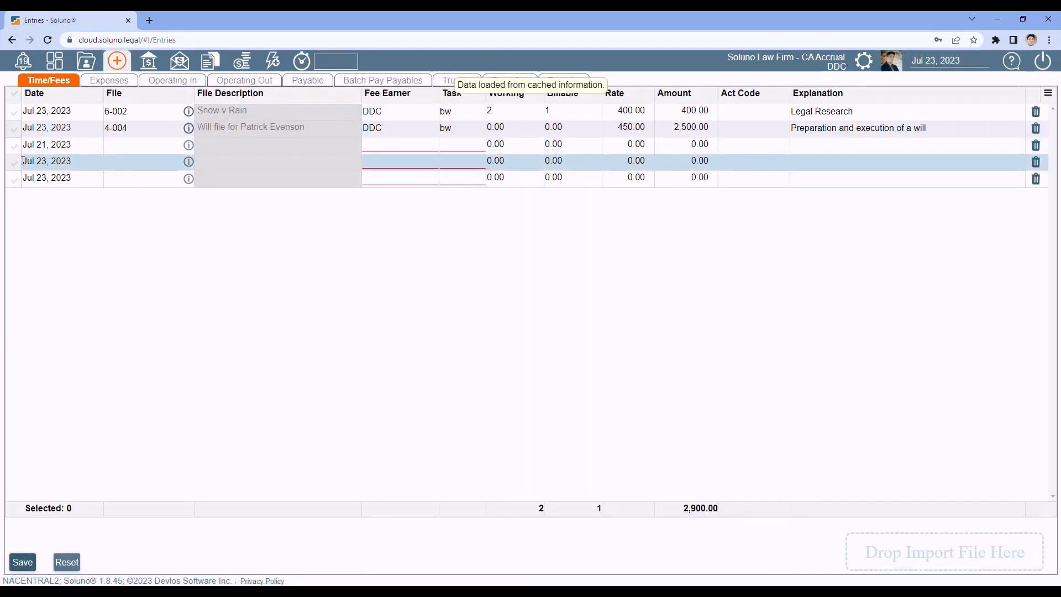
{"action": "left_click", "coordinate": [1049, 95]}
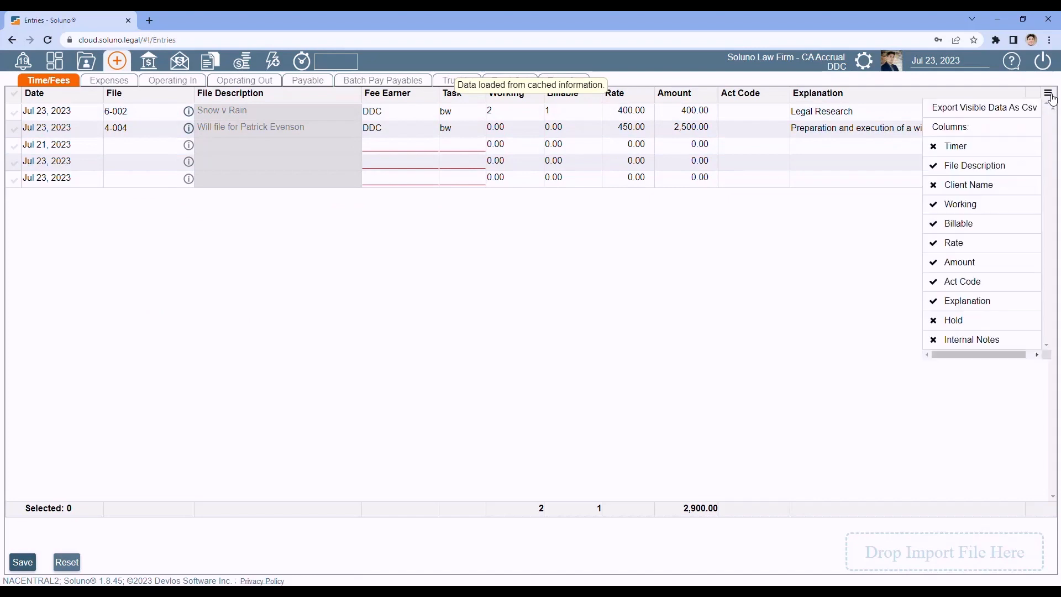
{"action": "left_click", "coordinate": [966, 147]}
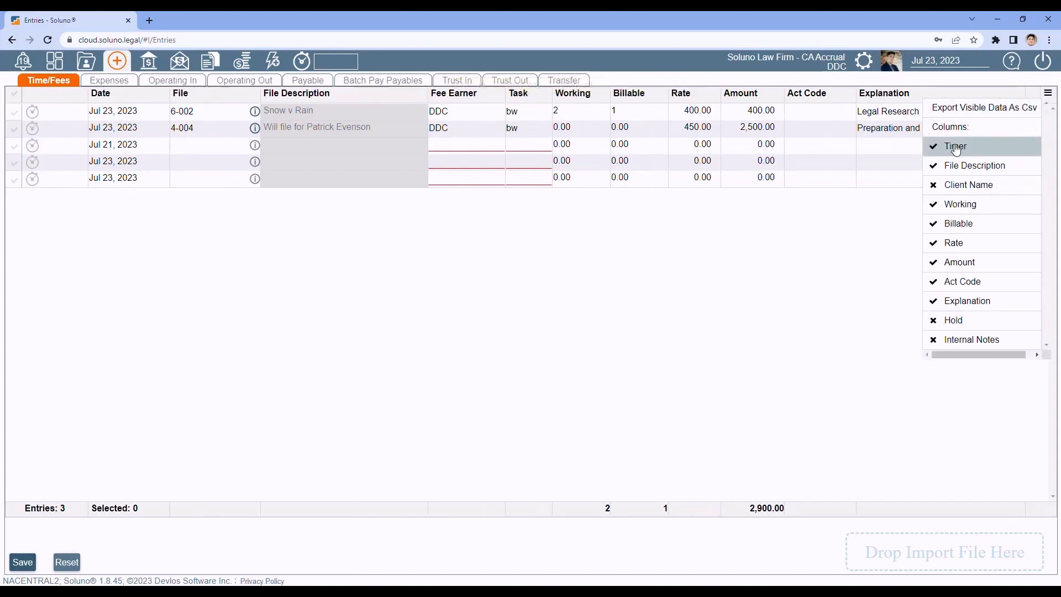
Step: Start the timers of the three blank entries one after another, and stop the last one
{"action": "left_click", "coordinate": [33, 145]}
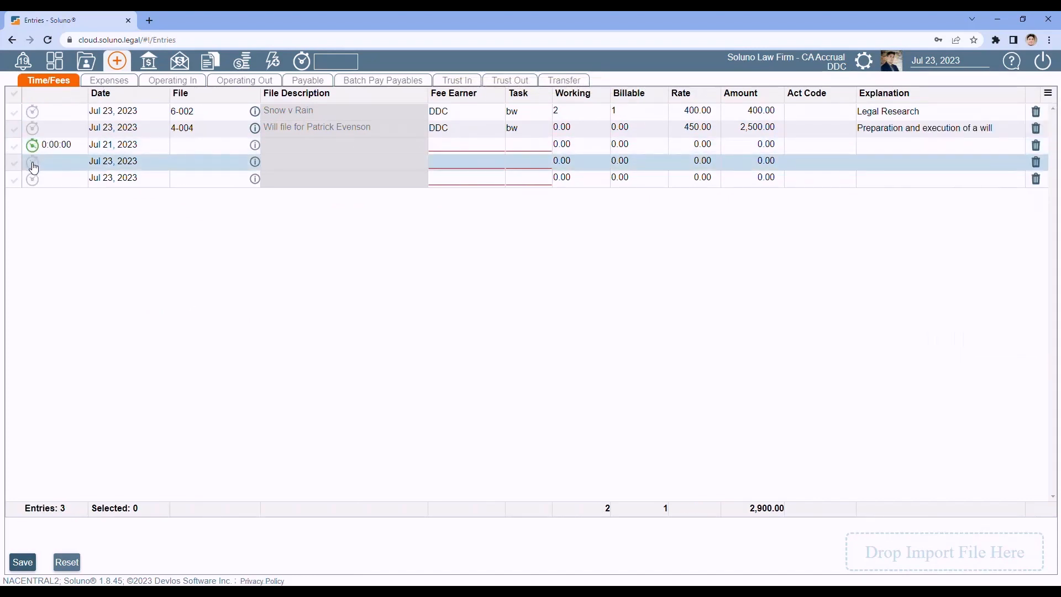
{"action": "left_click", "coordinate": [34, 165]}
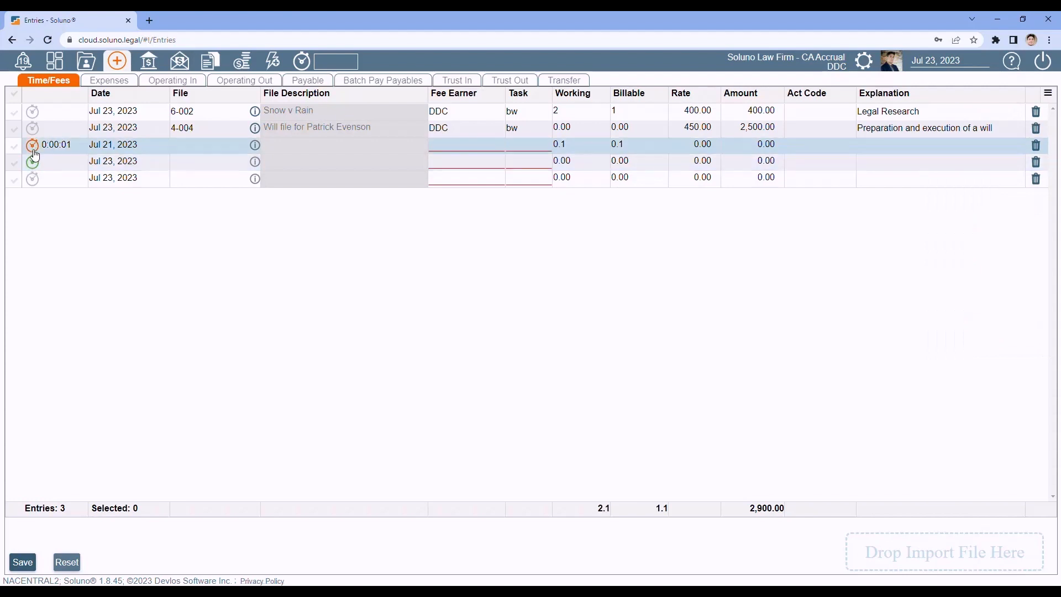
{"action": "left_click", "coordinate": [33, 179]}
{"action": "left_click", "coordinate": [33, 179]}
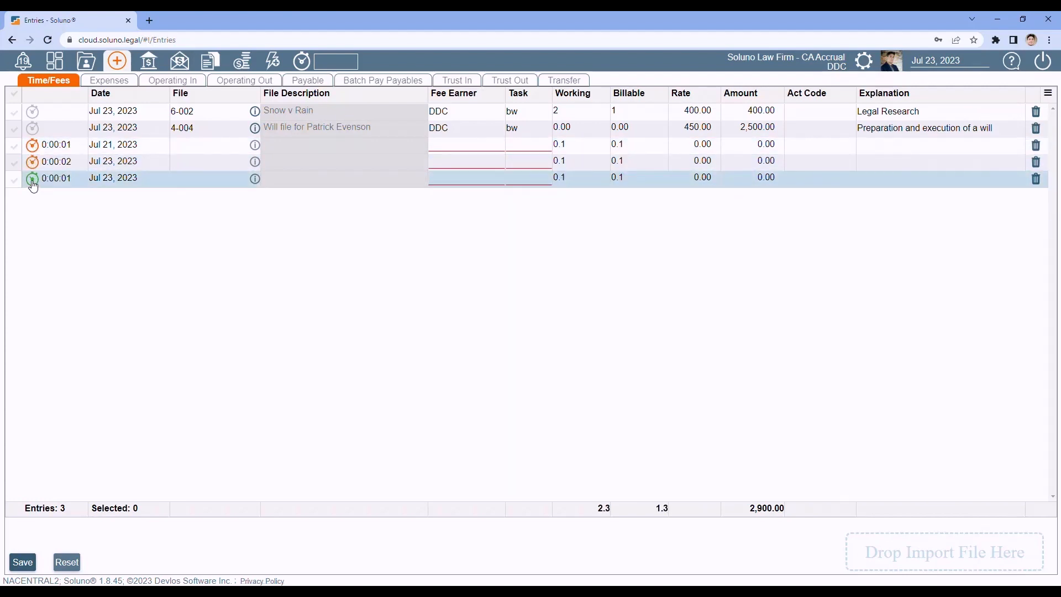
Step: Enter atc as both the activity code and the explanation of the July 21 entry
{"action": "left_click", "coordinate": [811, 147]}
{"action": "type", "text": "atc"}
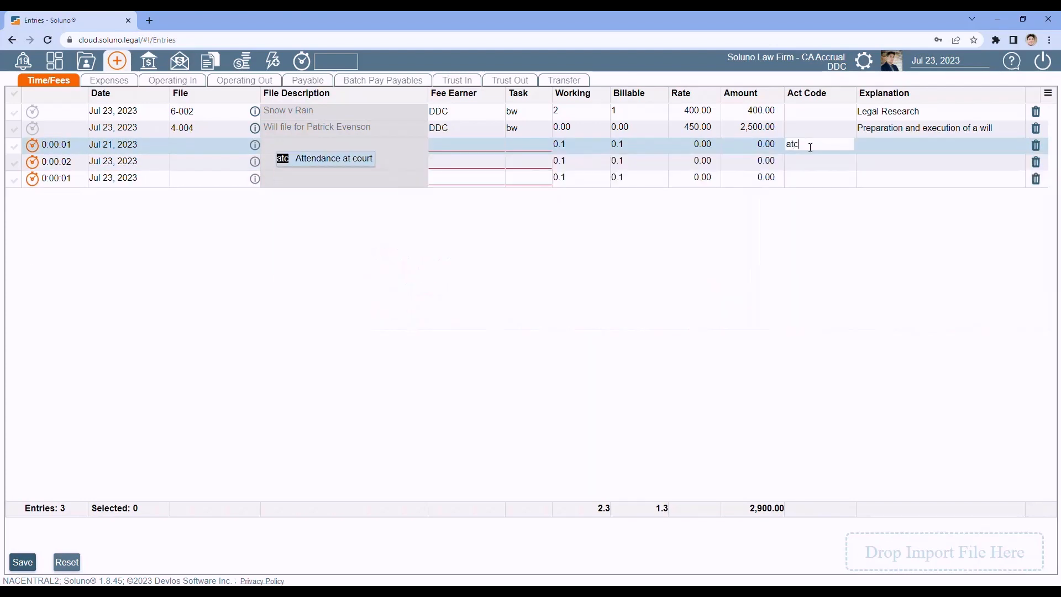
{"action": "key", "text": "Tab"}
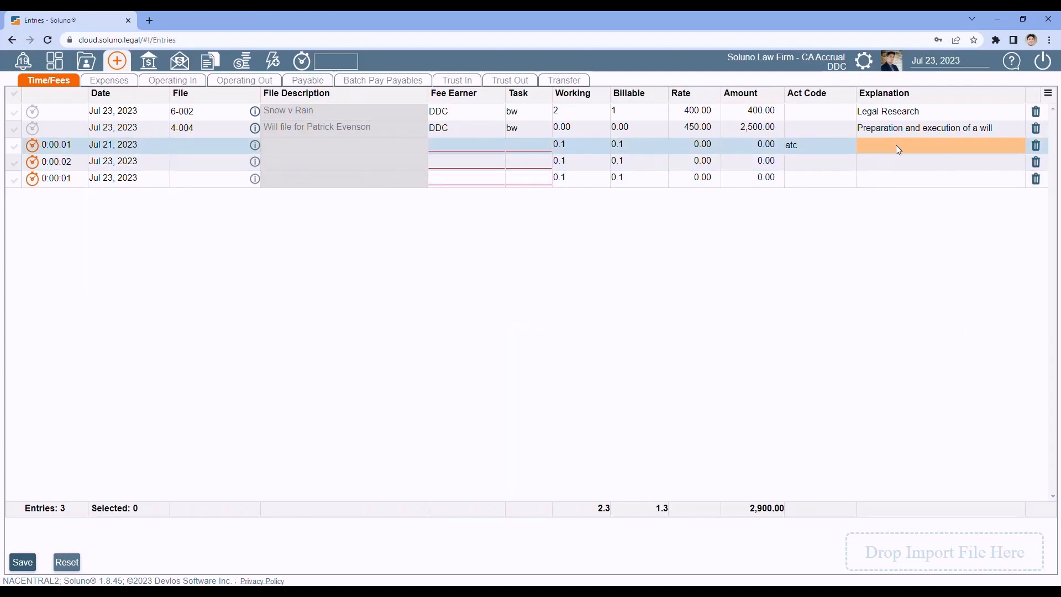
{"action": "left_click", "coordinate": [872, 147]}
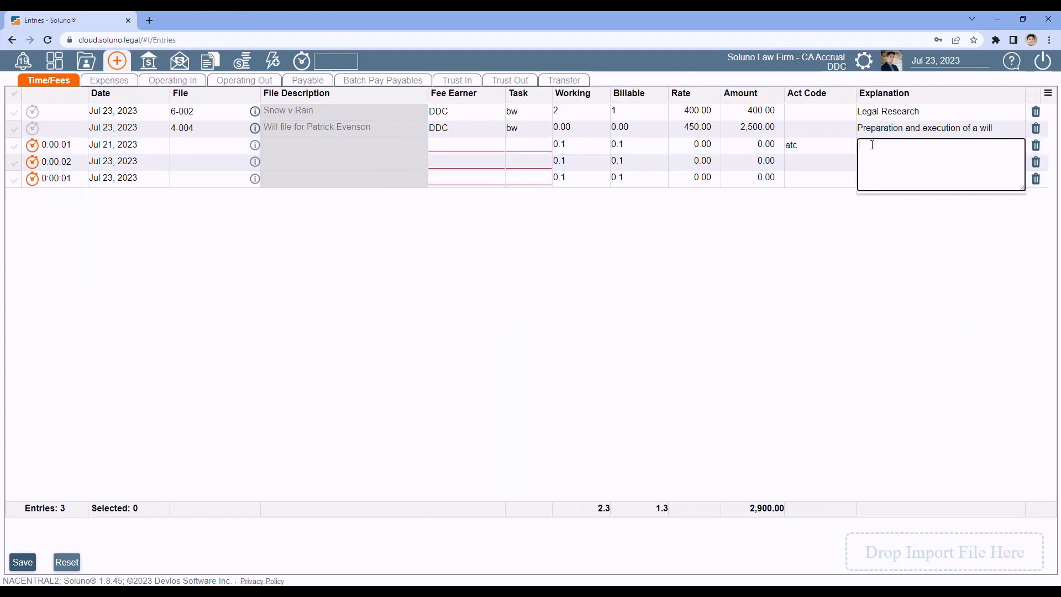
{"action": "type", "text": "atc"}
{"action": "left_click", "coordinate": [820, 280]}
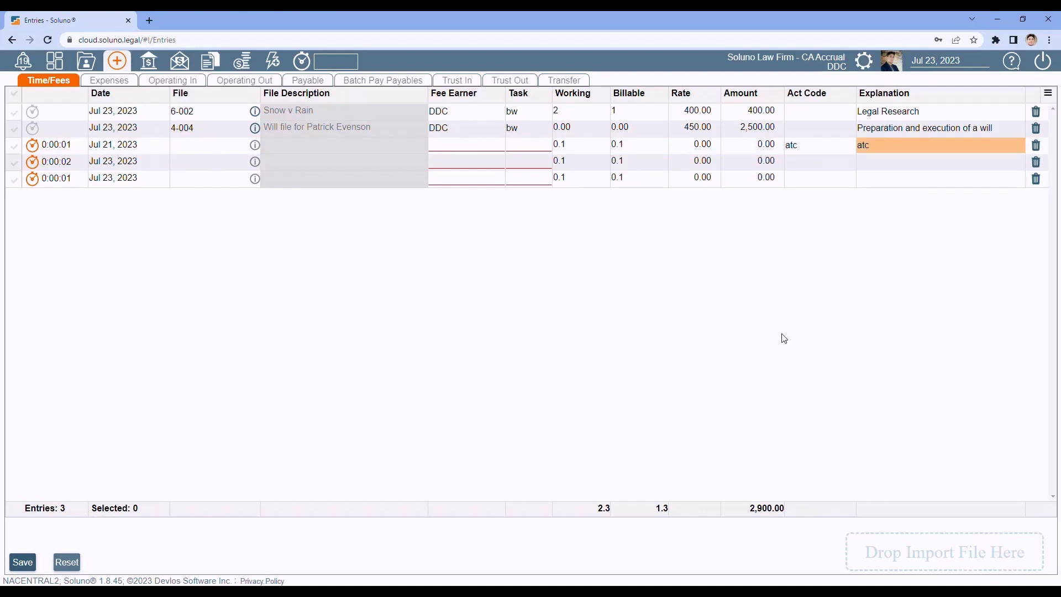
Step: In the user preferences, enable activity codes in entry descriptions, auto expansion of activity codes and multiple simultaneous timers, and save
{"action": "left_click", "coordinate": [892, 65]}
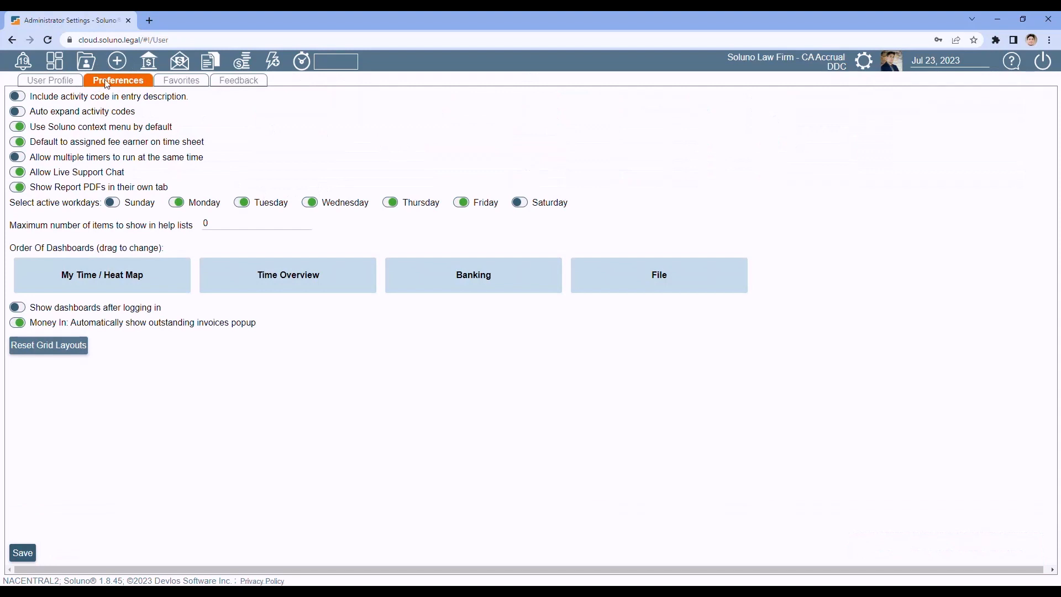
{"action": "left_click", "coordinate": [17, 96]}
{"action": "left_click", "coordinate": [17, 112]}
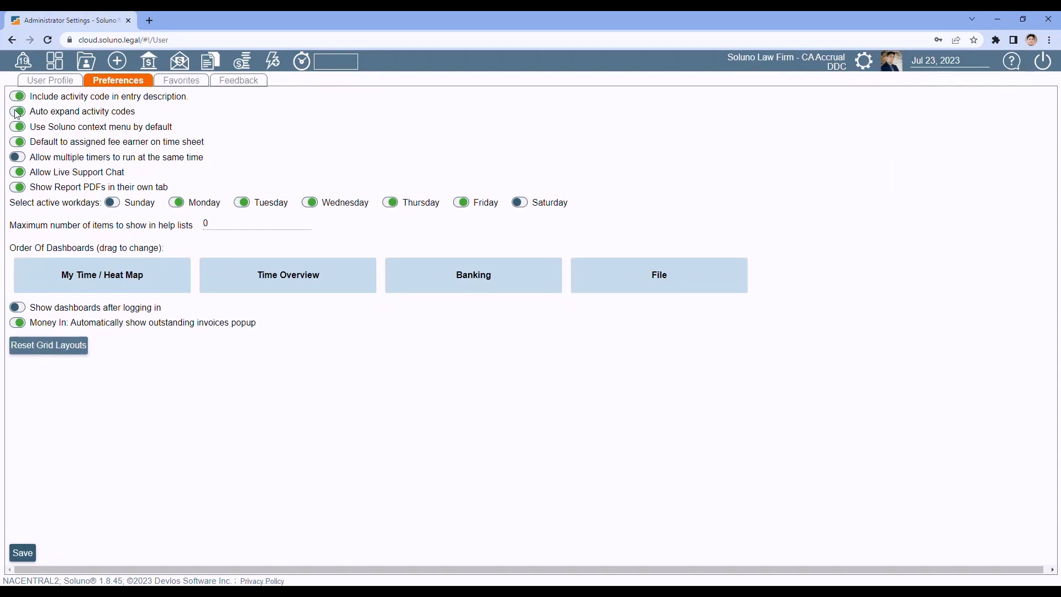
{"action": "left_click", "coordinate": [17, 157]}
{"action": "left_click", "coordinate": [23, 552]}
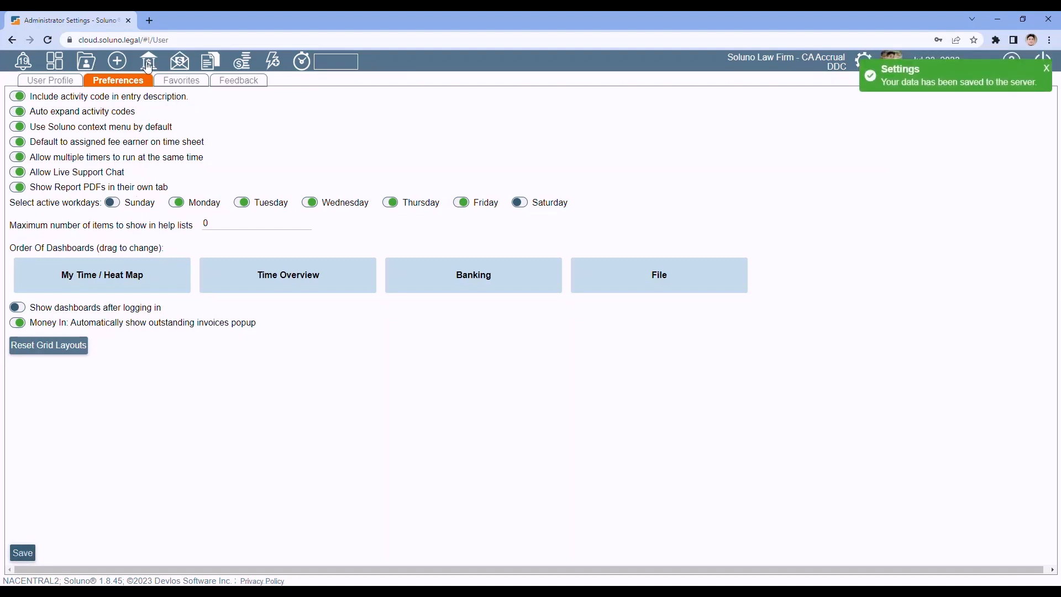
Step: Return to the time and fee entries and resume the timers of all three unfiled entries
{"action": "left_click", "coordinate": [117, 61]}
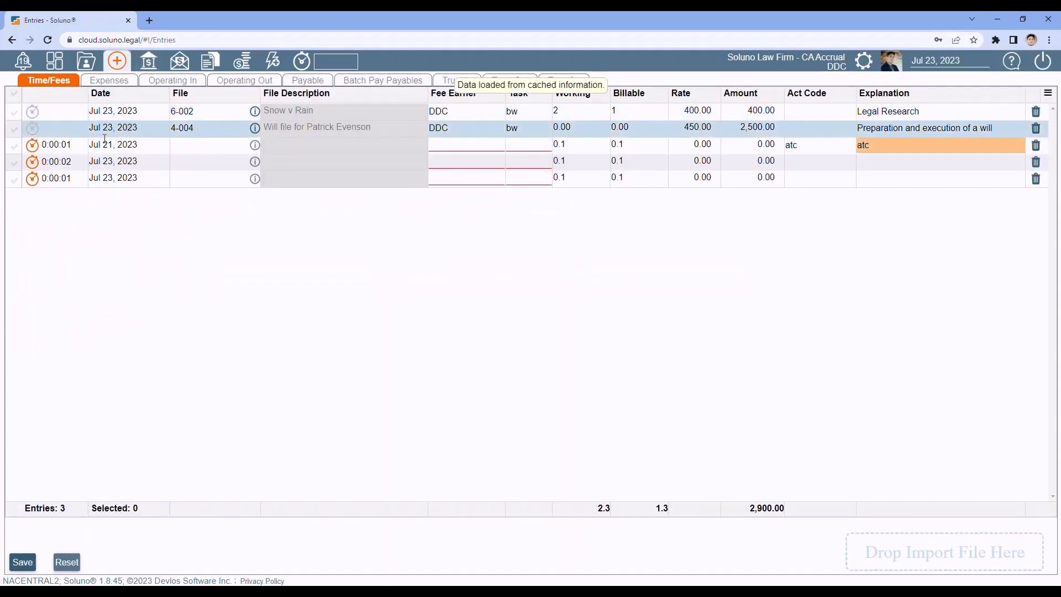
{"action": "left_click", "coordinate": [32, 145]}
{"action": "left_click", "coordinate": [32, 162]}
{"action": "left_click", "coordinate": [33, 179]}
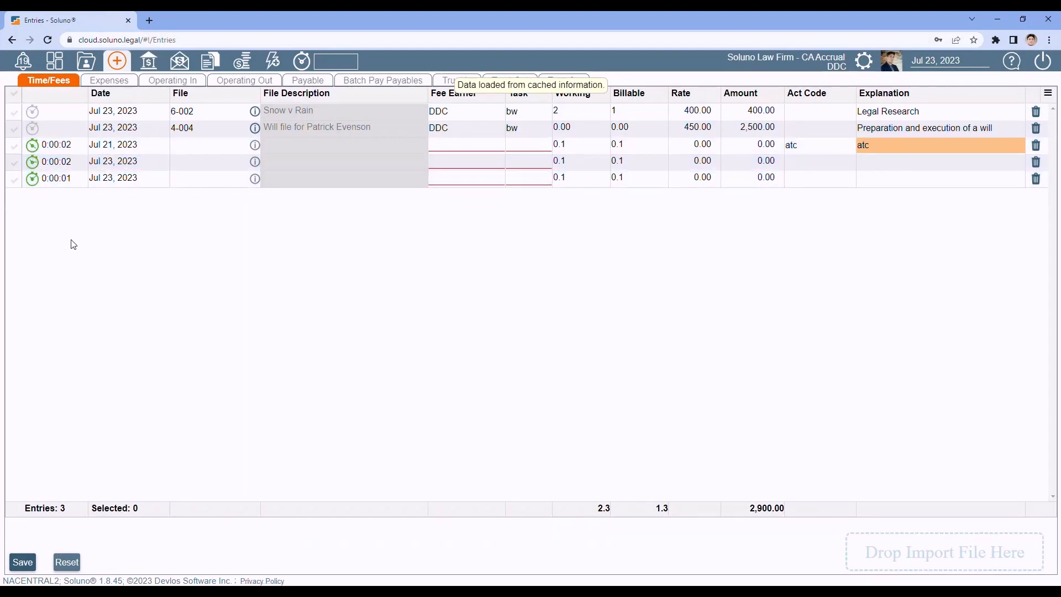
Step: Set activity code atc on the first unfiled July 23 entry, and expand the code will in the explanation of the entry below it
{"action": "left_click", "coordinate": [808, 161]}
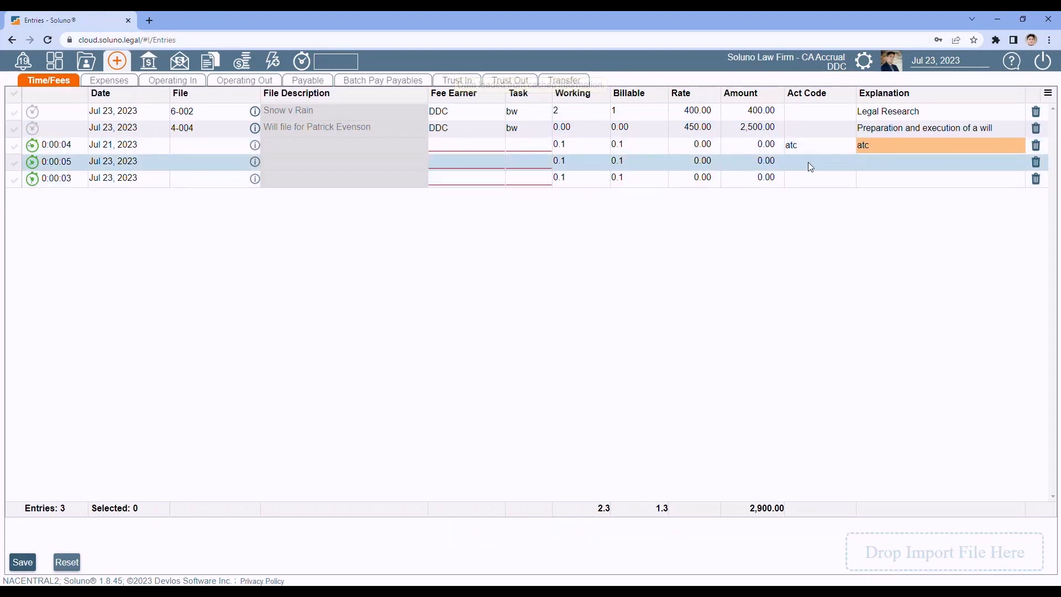
{"action": "type", "text": "atc"}
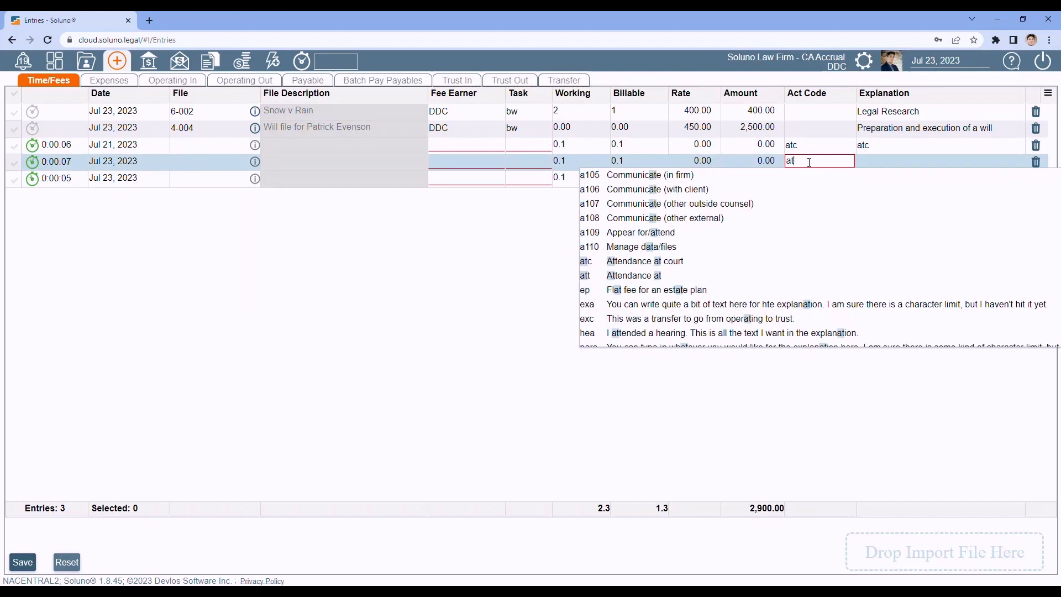
{"action": "key", "text": "Return"}
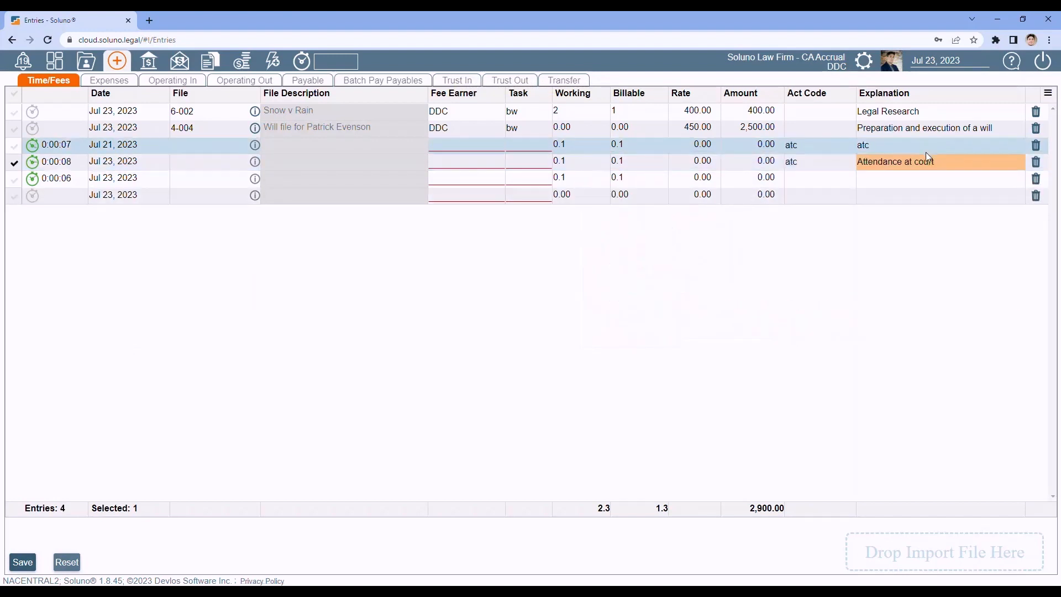
{"action": "left_click", "coordinate": [887, 184]}
{"action": "type", "text": "will"}
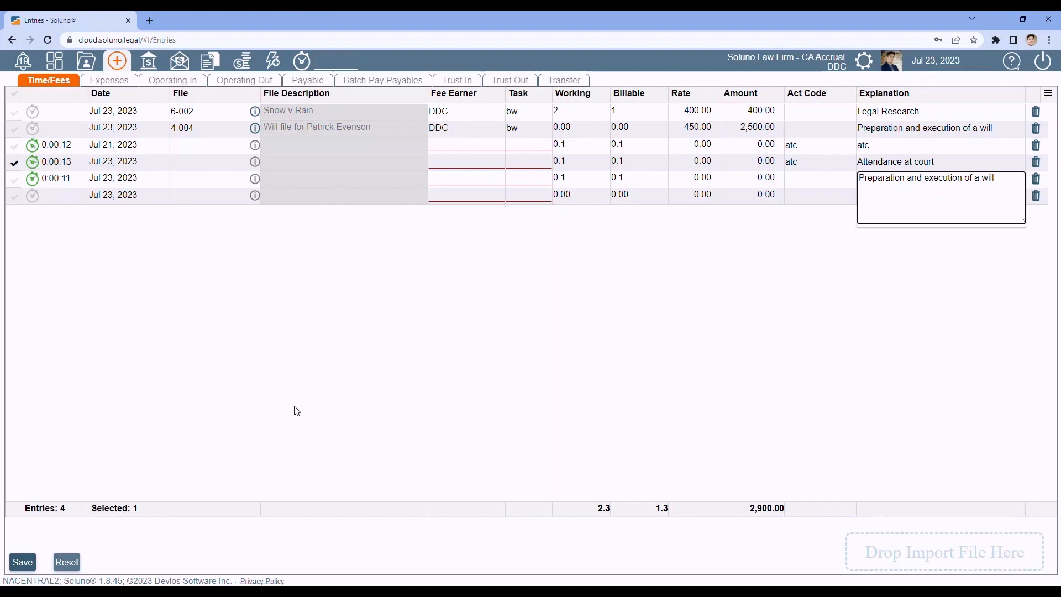
Step: Stop the three running timers on the unfiled entries
{"action": "left_click", "coordinate": [38, 180]}
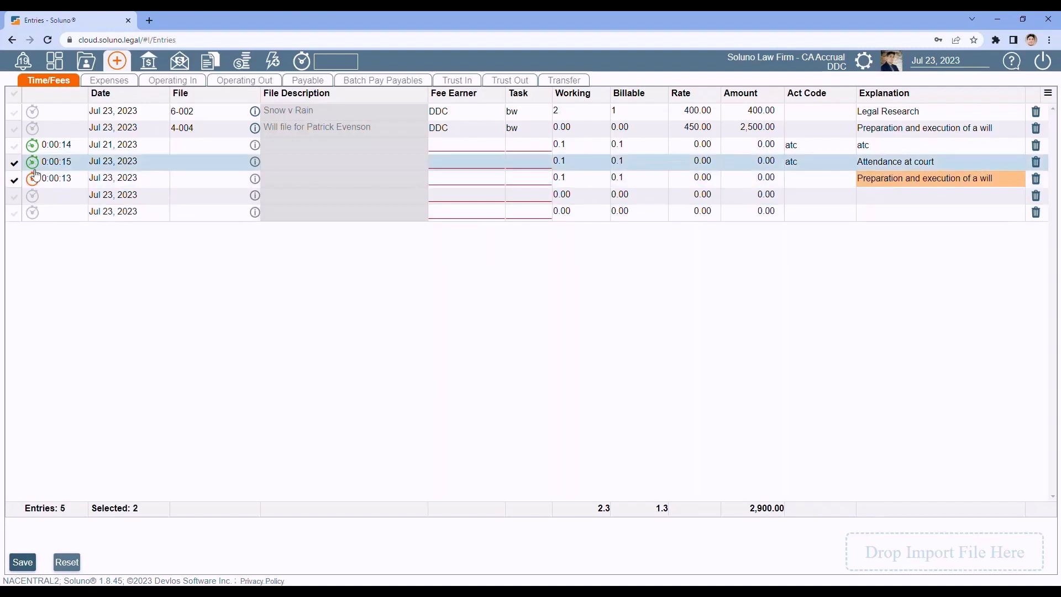
{"action": "left_click", "coordinate": [33, 167]}
{"action": "left_click", "coordinate": [32, 149]}
Step: Delete the three unfiled timer entries from the time and fee sheet
{"action": "left_click", "coordinate": [1036, 146]}
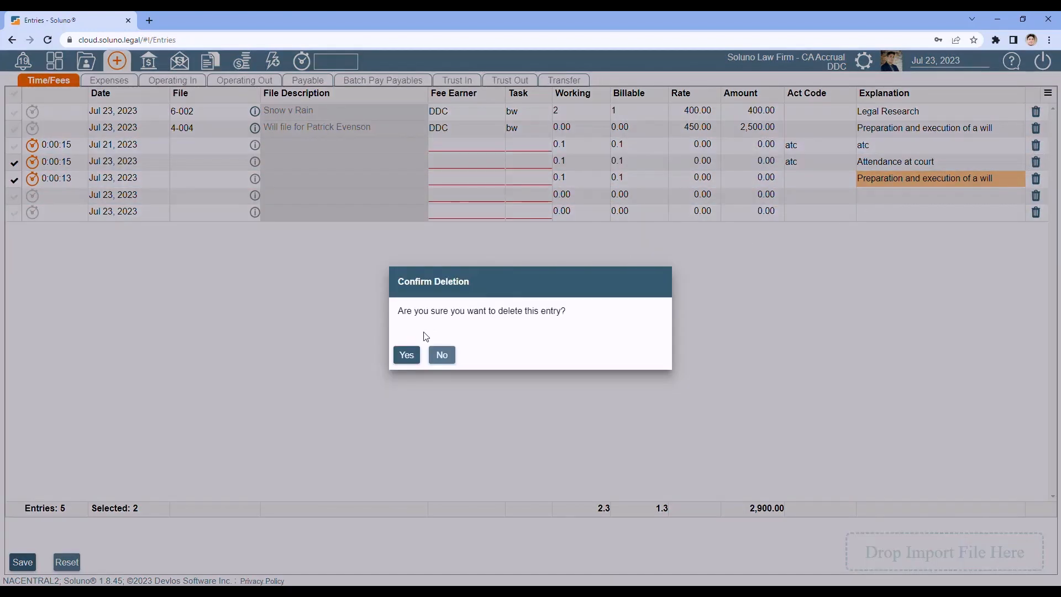
{"action": "left_click", "coordinate": [405, 355]}
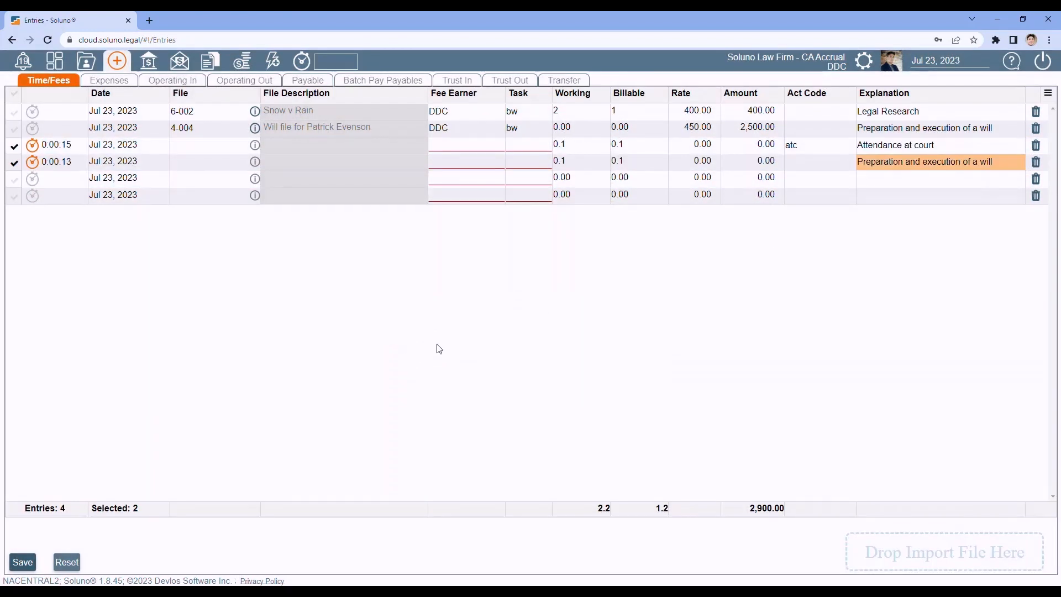
{"action": "left_click", "coordinate": [1034, 147]}
{"action": "left_click", "coordinate": [406, 355]}
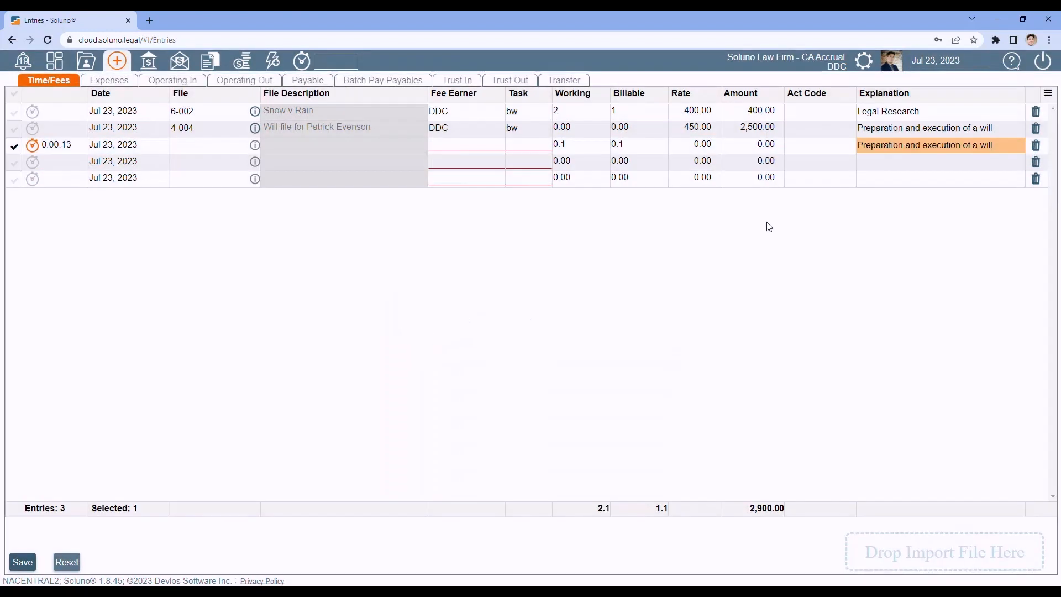
{"action": "left_click", "coordinate": [1036, 146]}
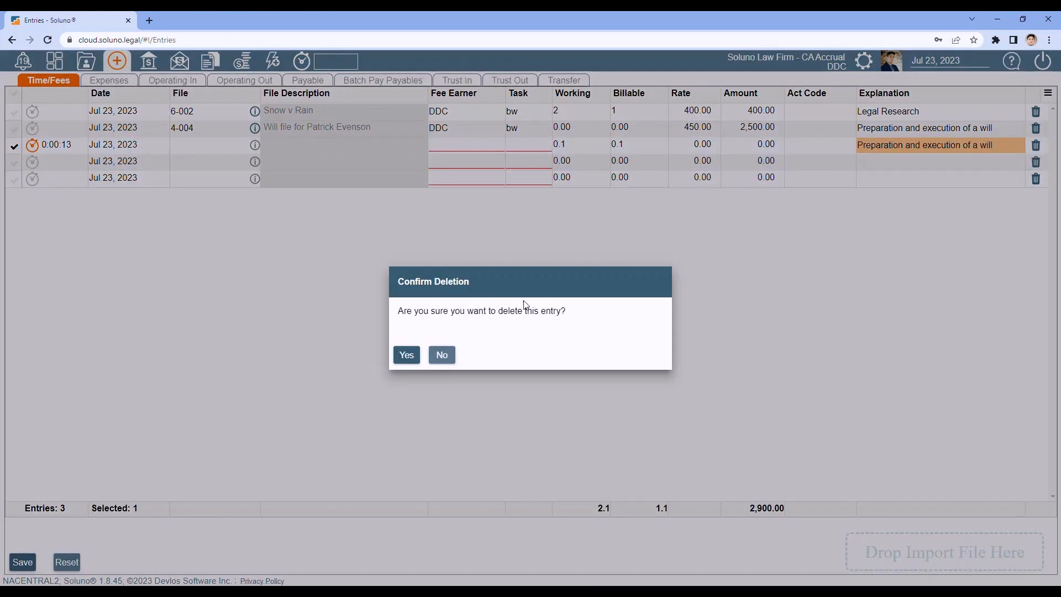
{"action": "left_click", "coordinate": [405, 354]}
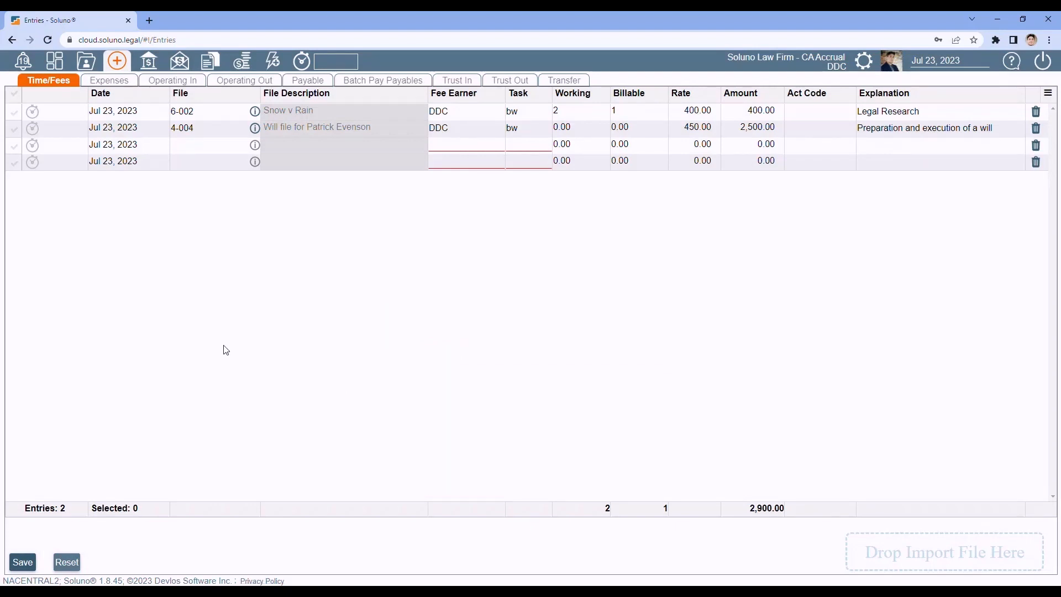
Step: Save the entries for files 6-002 and 4-004, skipping the administrator override for 6-002, and delete the skipped entry
{"action": "left_click", "coordinate": [15, 116]}
{"action": "left_click", "coordinate": [15, 130]}
{"action": "left_click", "coordinate": [23, 562]}
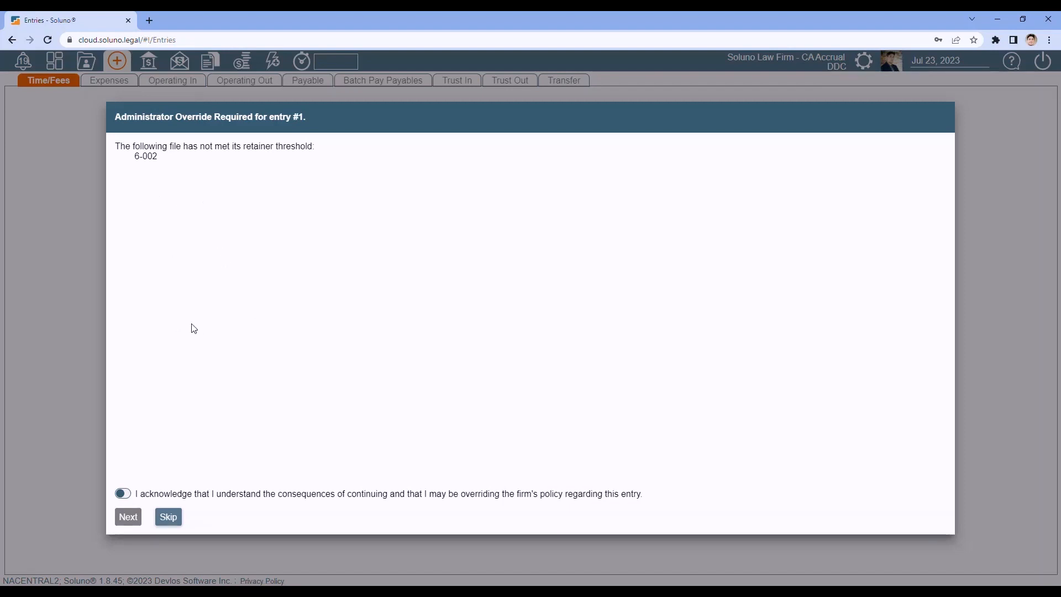
{"action": "left_click", "coordinate": [168, 519]}
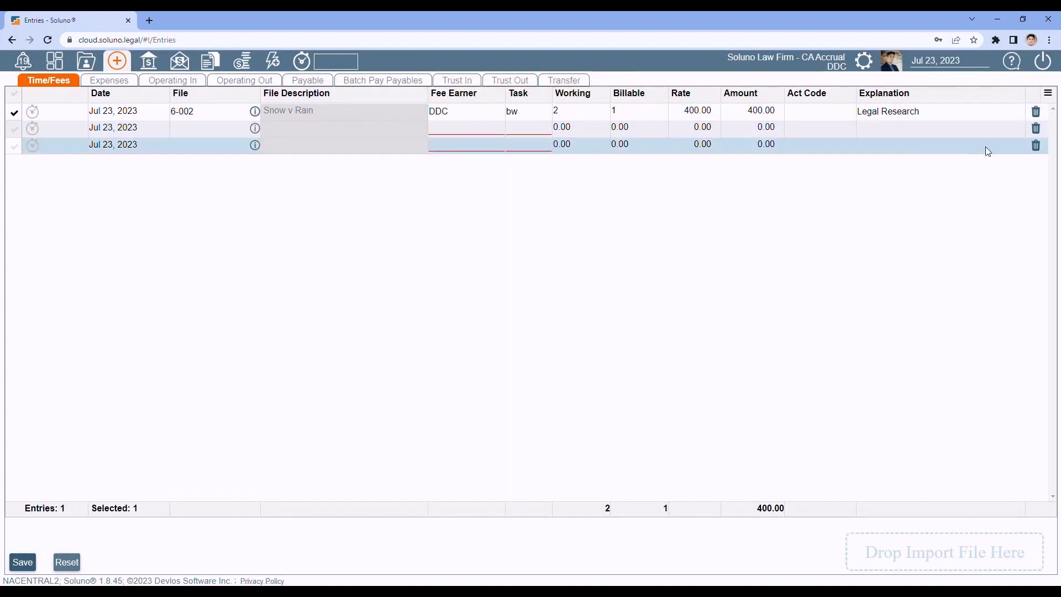
{"action": "left_click", "coordinate": [1036, 113]}
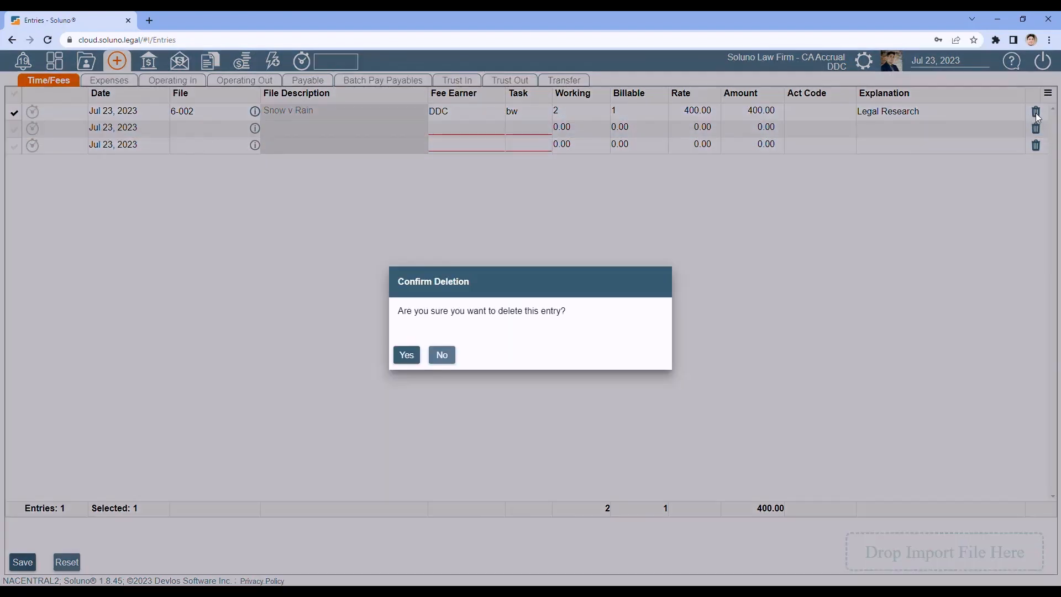
{"action": "left_click", "coordinate": [406, 357]}
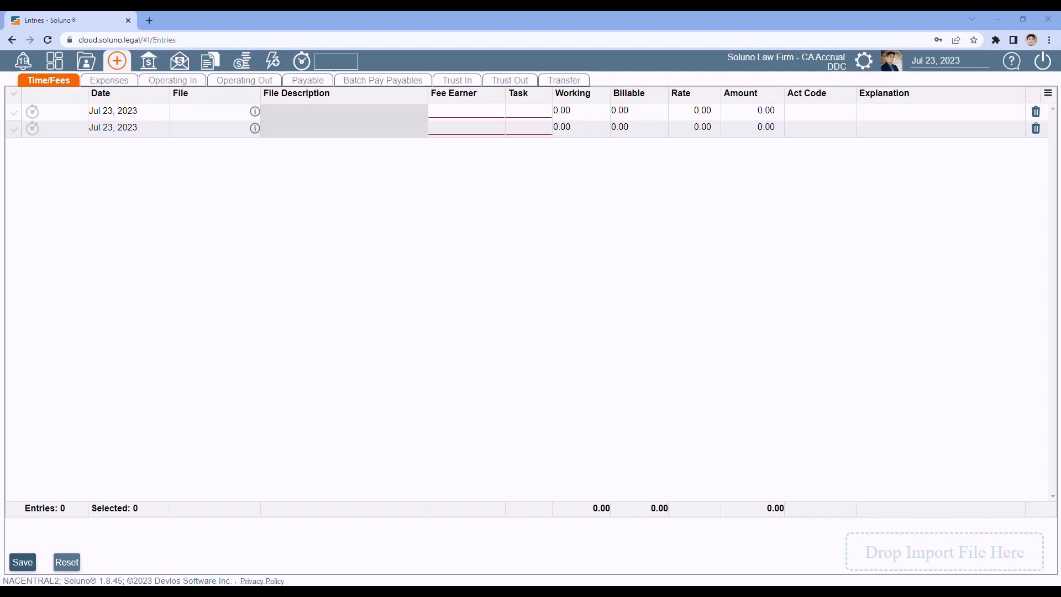
Step: Import a file of time entries into the time and fee sheet, and reset the sheet to remove them all
{"action": "left_click_drag", "start_coordinate": [1060, 243], "coordinate": [912, 557]}
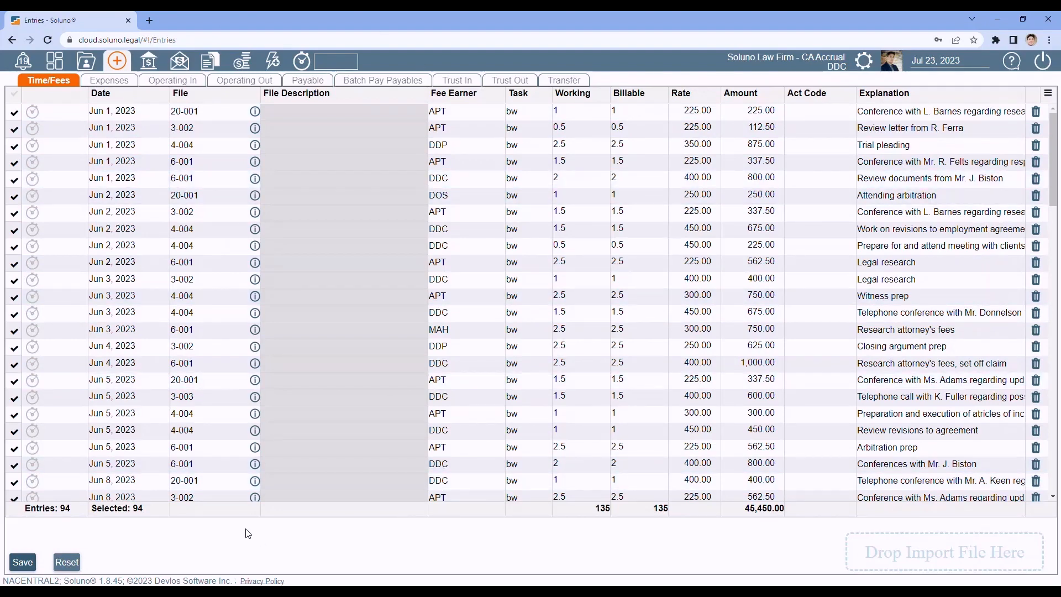
{"action": "left_click", "coordinate": [73, 564]}
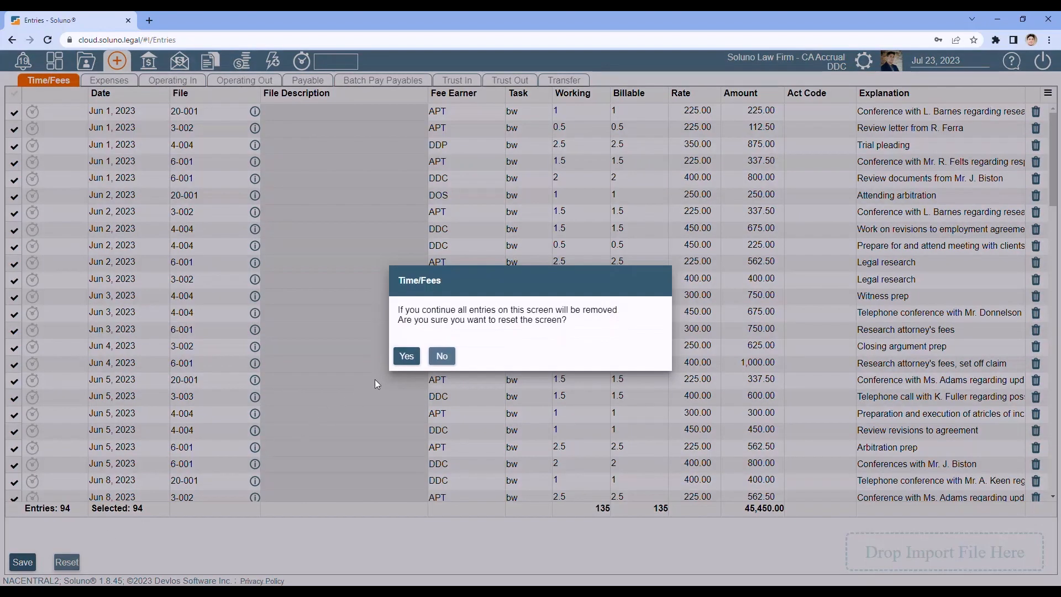
{"action": "left_click", "coordinate": [408, 358]}
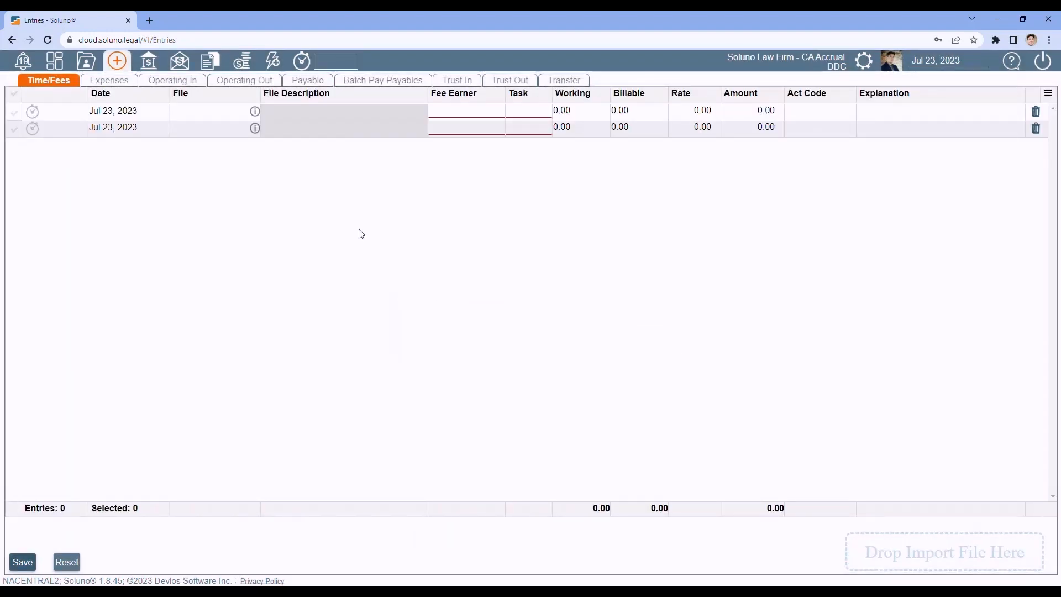
Step: From the billing area, start a quick time entry dated July 20, 2023 for file 6-001 with task bw
{"action": "left_click", "coordinate": [179, 62]}
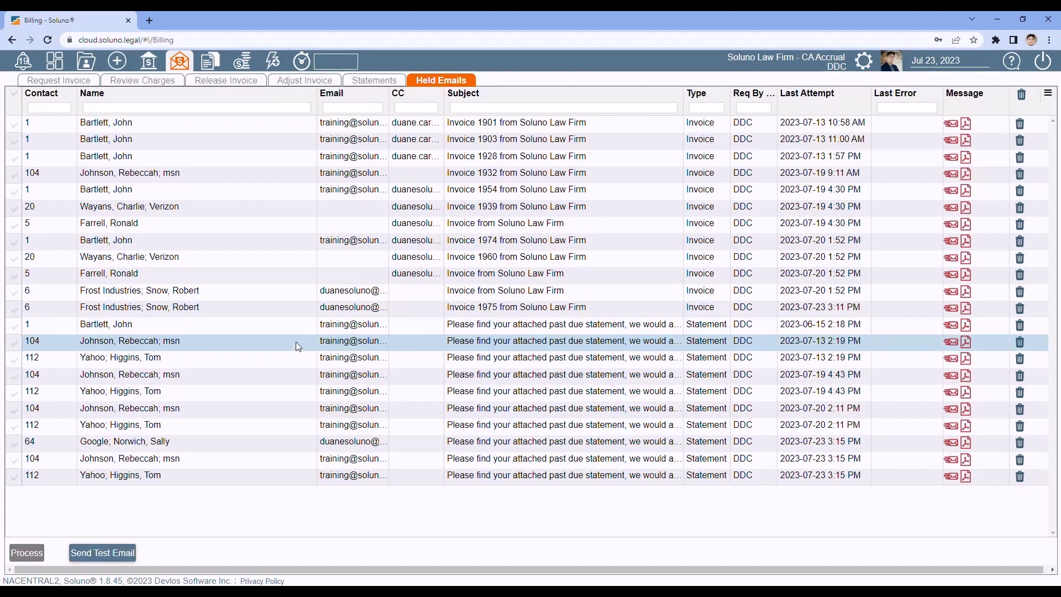
{"action": "left_click", "coordinate": [271, 62]}
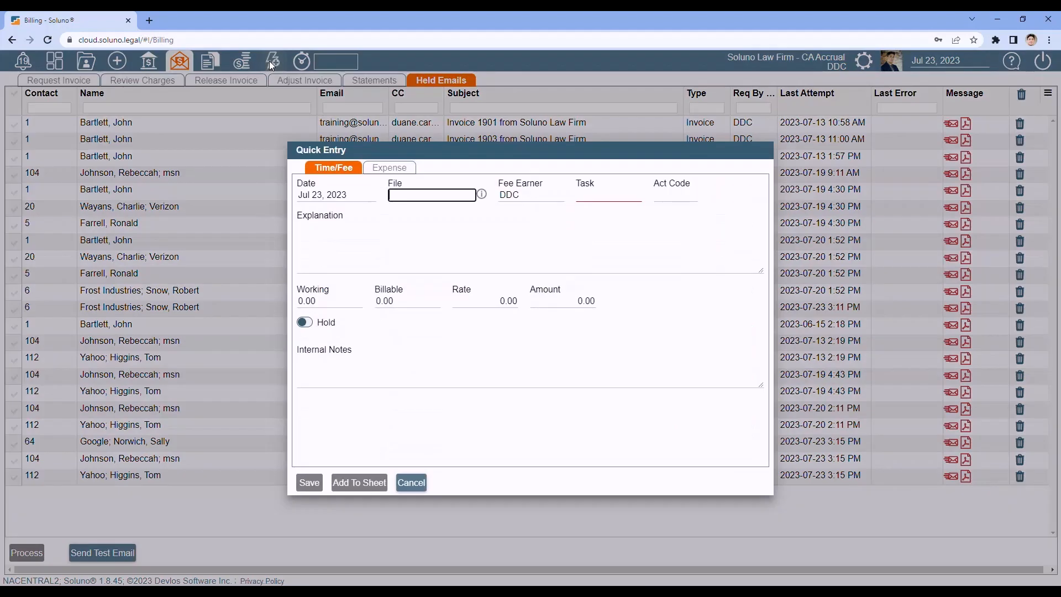
{"action": "left_click", "coordinate": [354, 194]}
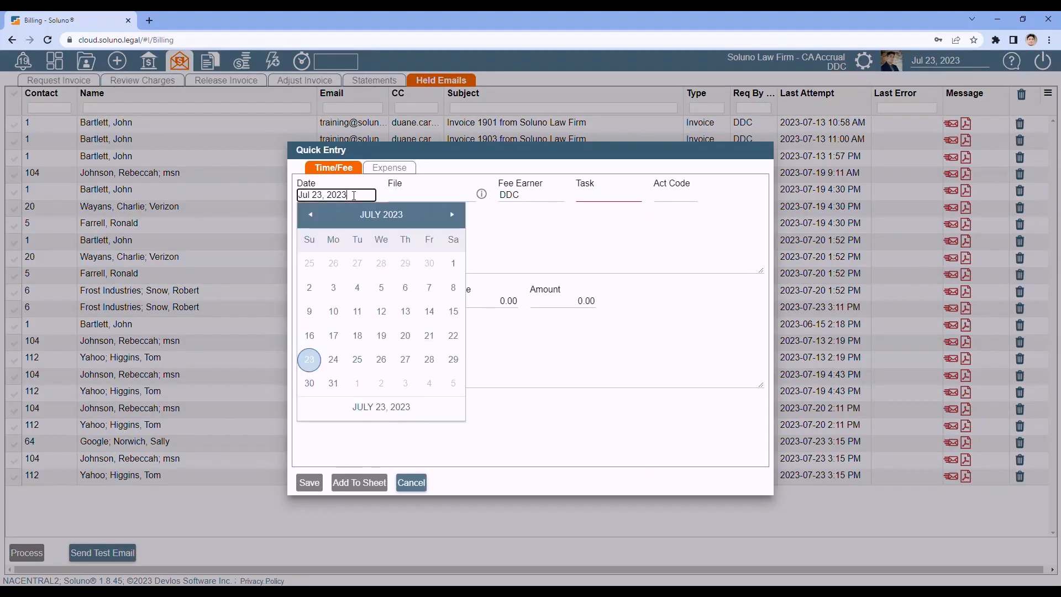
{"action": "left_click", "coordinate": [405, 335]}
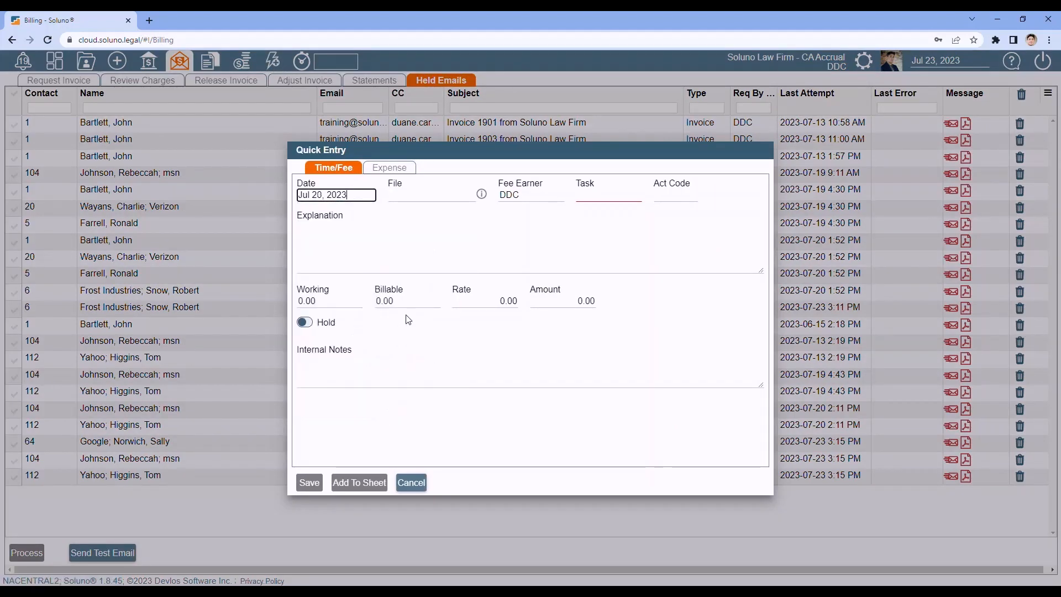
{"action": "left_click", "coordinate": [418, 195]}
{"action": "type", "text": "6"}
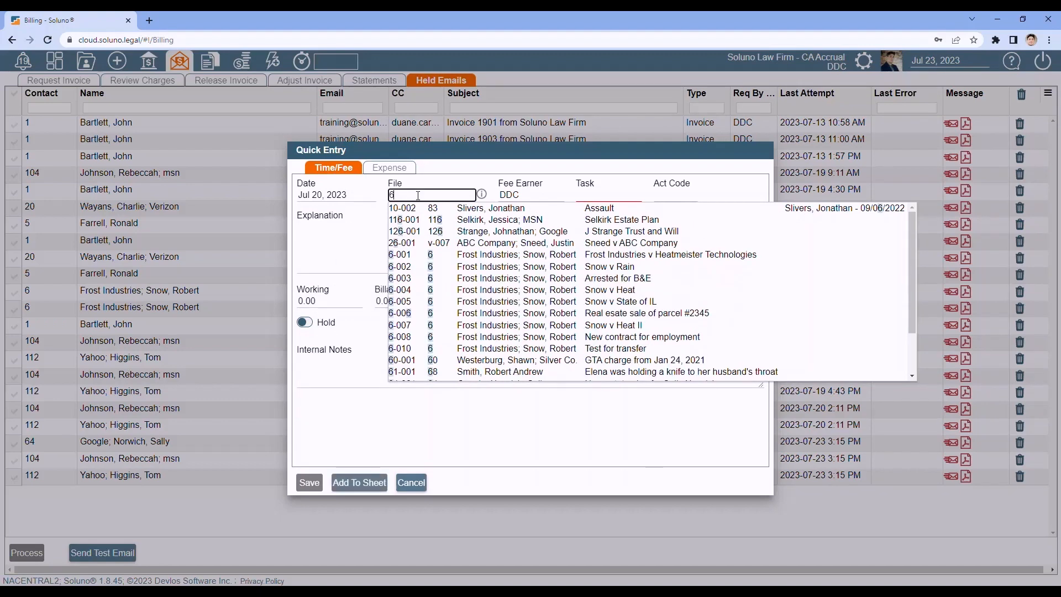
{"action": "type", "text": "-001"}
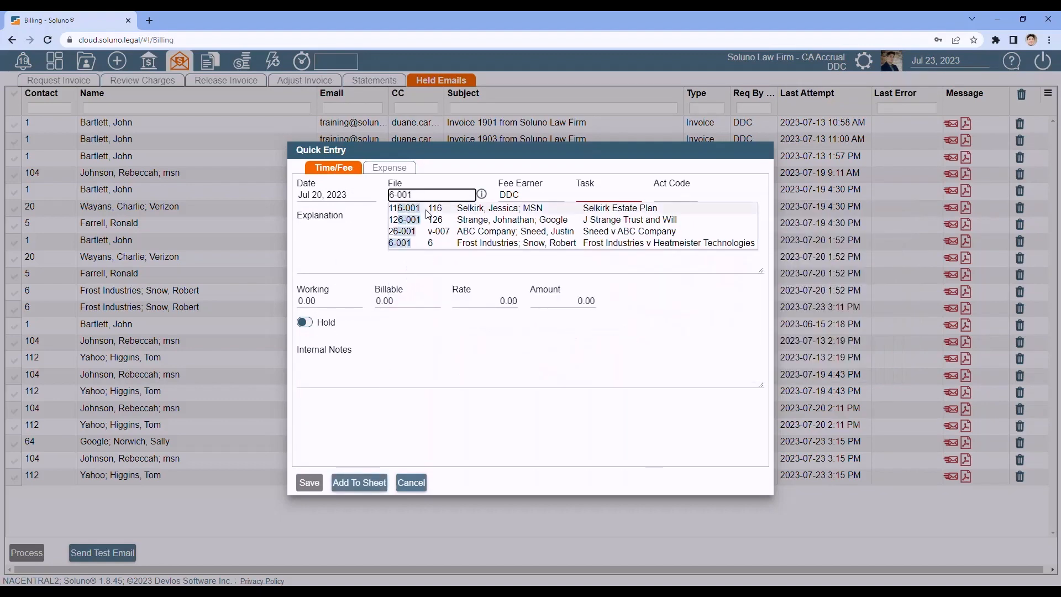
{"action": "left_click", "coordinate": [412, 246]}
{"action": "left_click", "coordinate": [544, 202]}
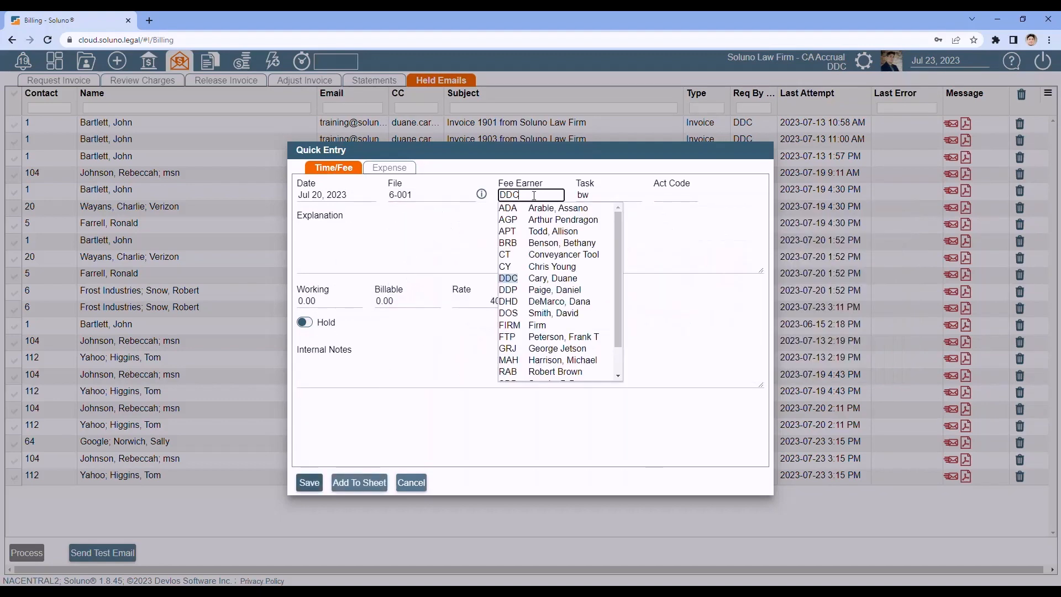
{"action": "left_click", "coordinate": [616, 197]}
{"action": "type", "text": "bw"}
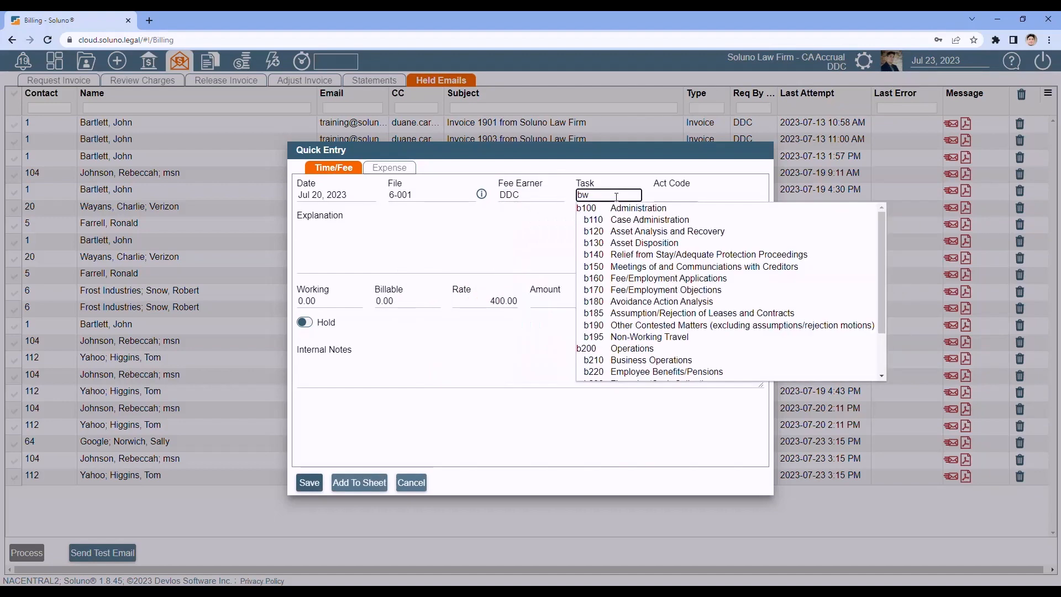
Step: Fill the quick entry's explanation with the activity code for Telephone call with client, and set the working time to 0.3
{"action": "left_click", "coordinate": [365, 236]}
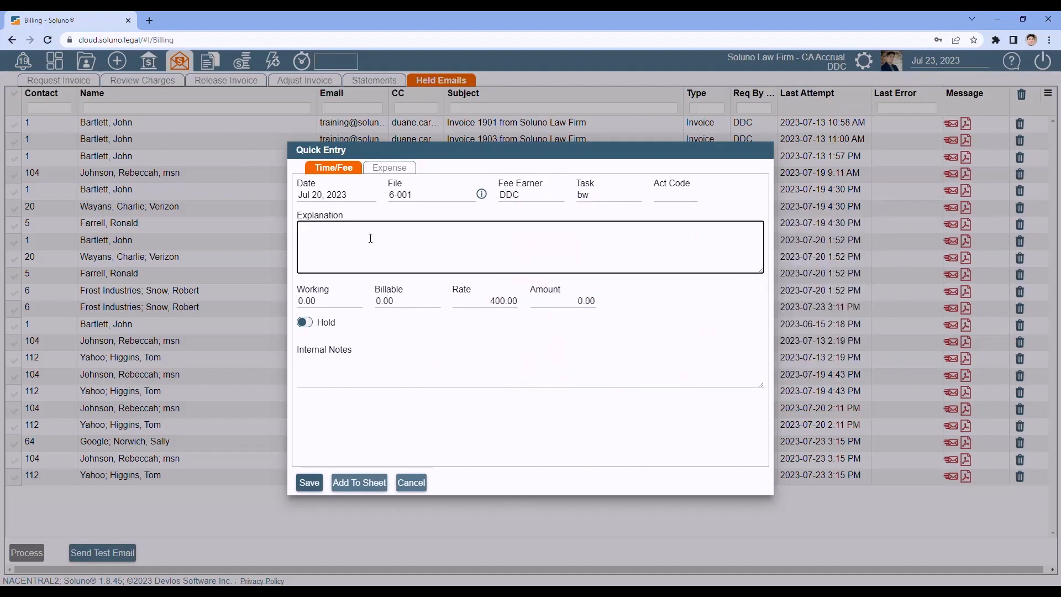
{"action": "type", "text": "tcw"}
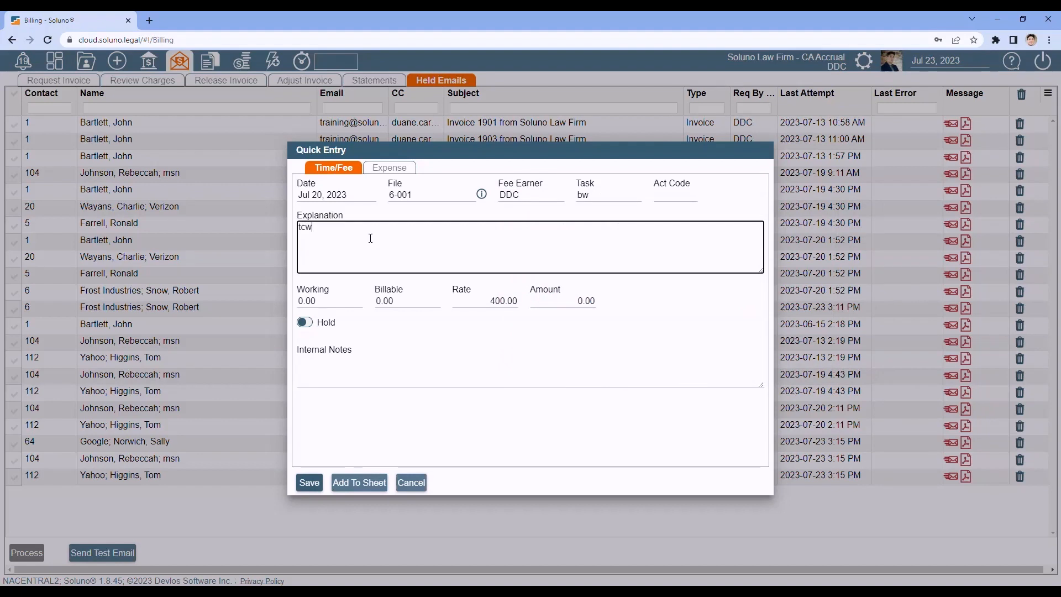
{"action": "left_click", "coordinate": [345, 300]}
{"action": "type", "text": "0.3"}
{"action": "key", "text": "Tab"}
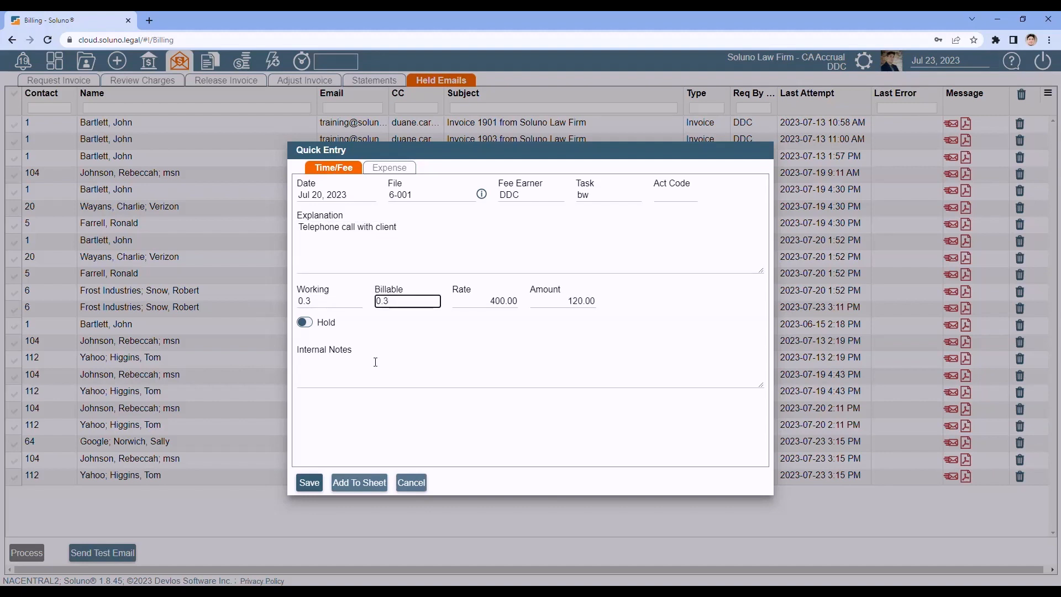
Step: Add the quick entry to the time and fee sheet, and save it from there
{"action": "left_click", "coordinate": [359, 482]}
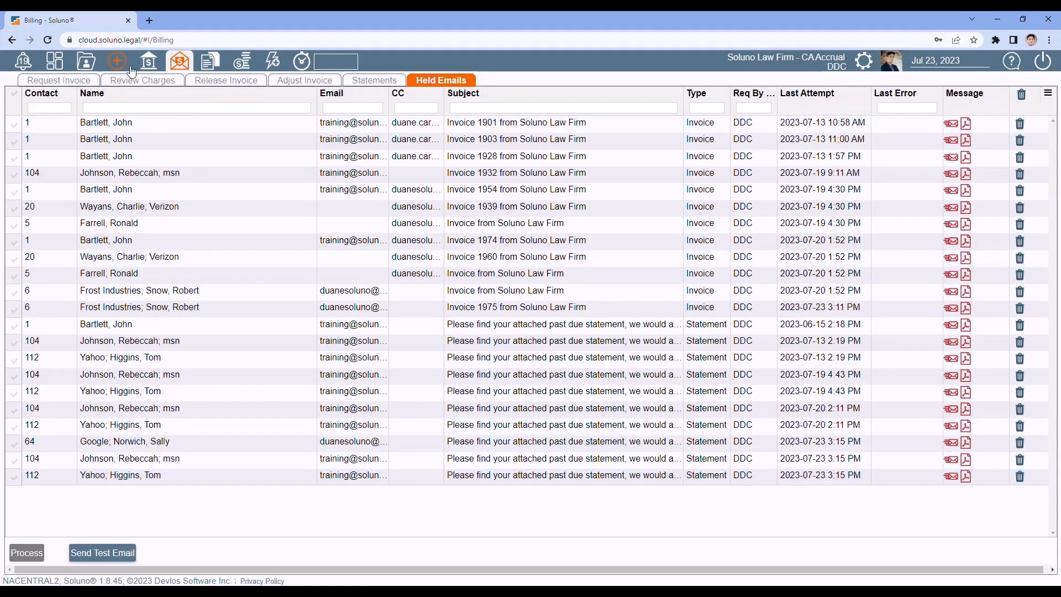
{"action": "left_click", "coordinate": [117, 60]}
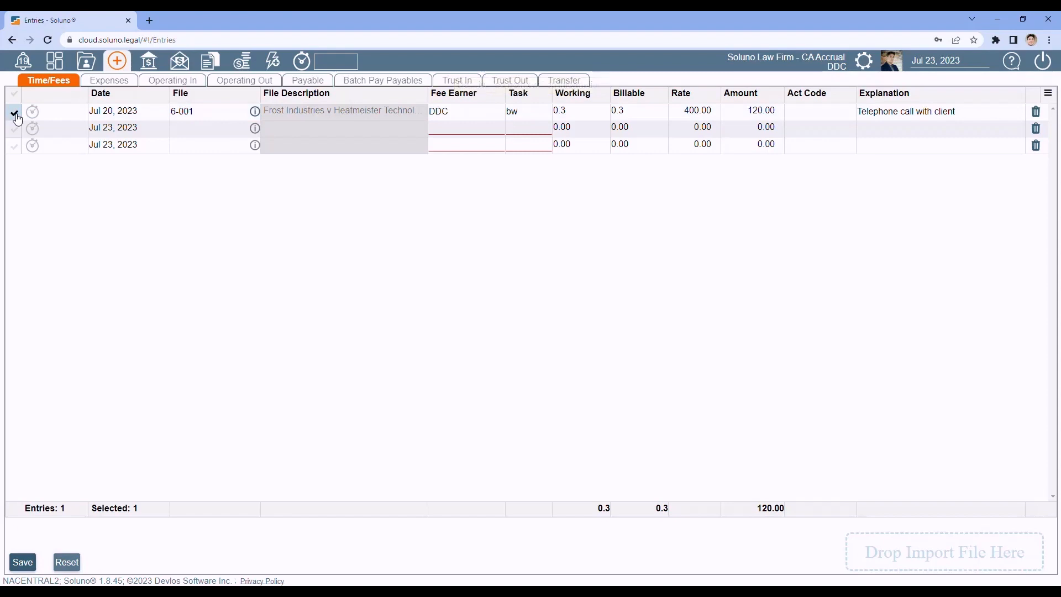
{"action": "left_click", "coordinate": [23, 563]}
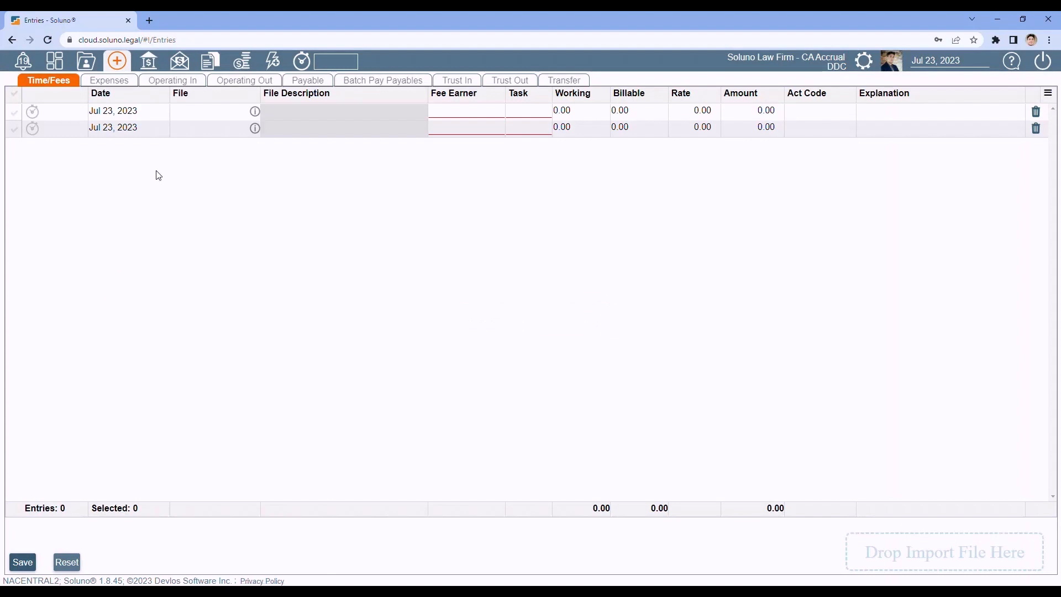
Step: Go to the billing area, start the general timer, pause it and resume it
{"action": "left_click", "coordinate": [180, 63]}
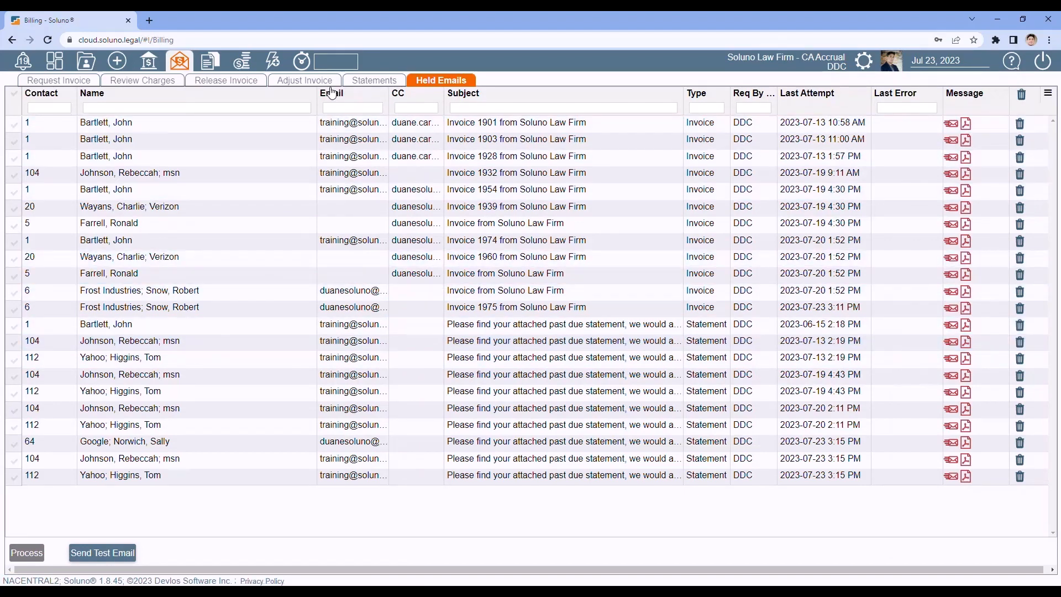
{"action": "left_click", "coordinate": [302, 62]}
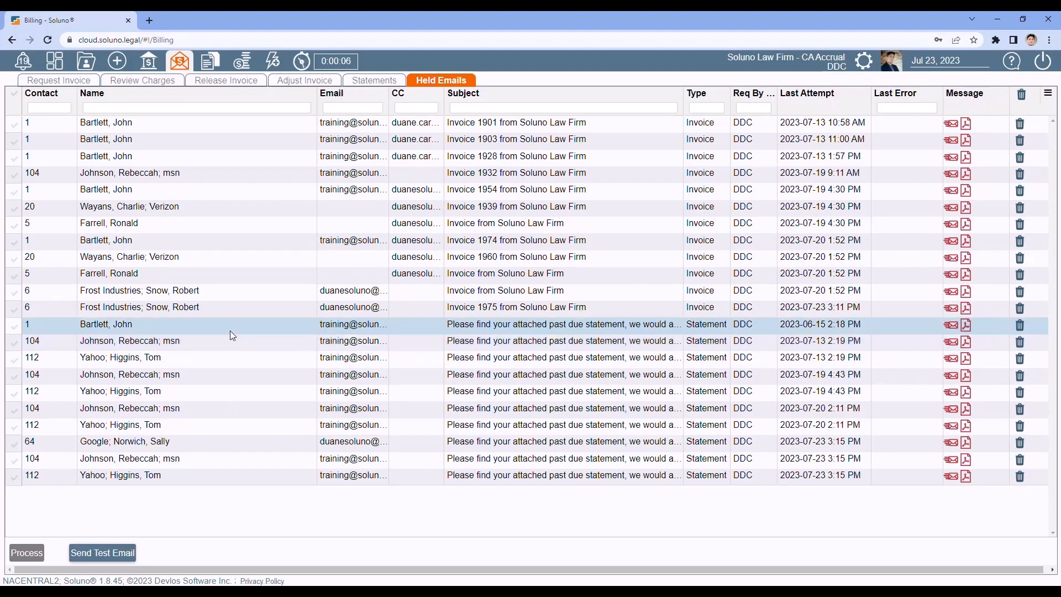
{"action": "left_click", "coordinate": [306, 65]}
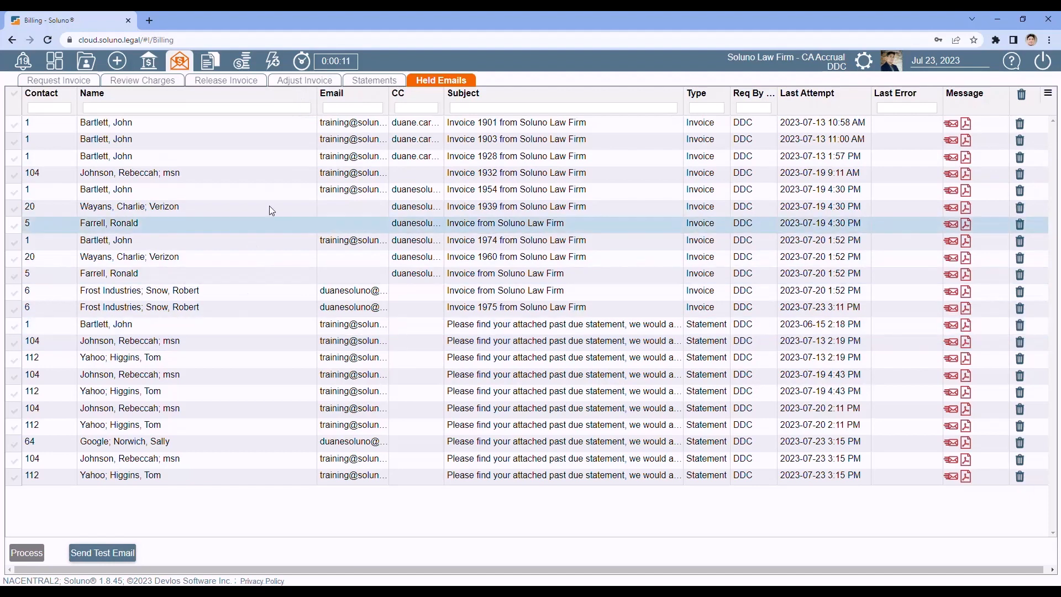
{"action": "mouse_move", "coordinate": [302, 62]}
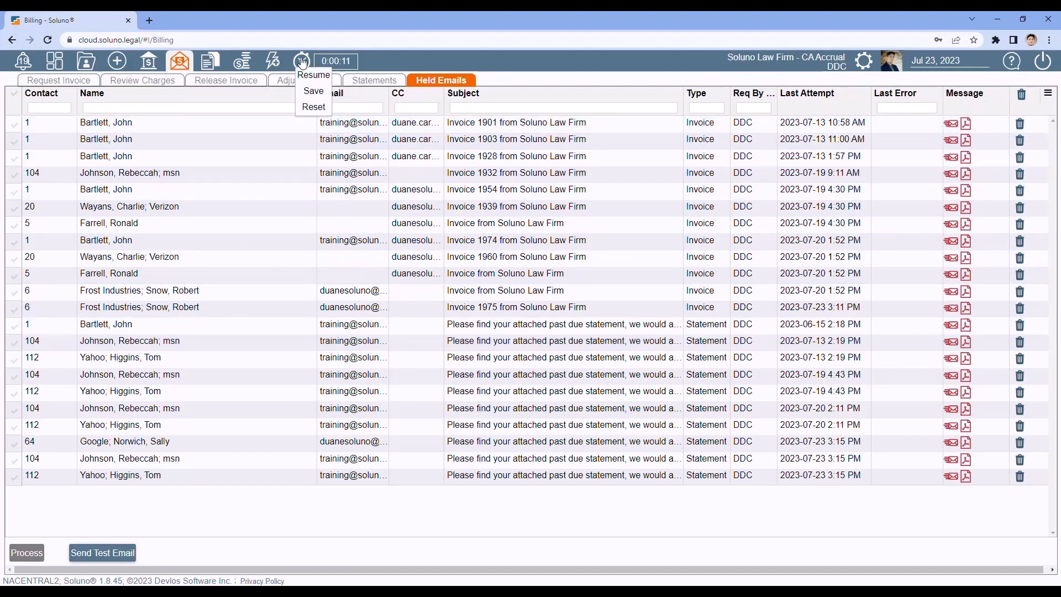
{"action": "left_click", "coordinate": [309, 75]}
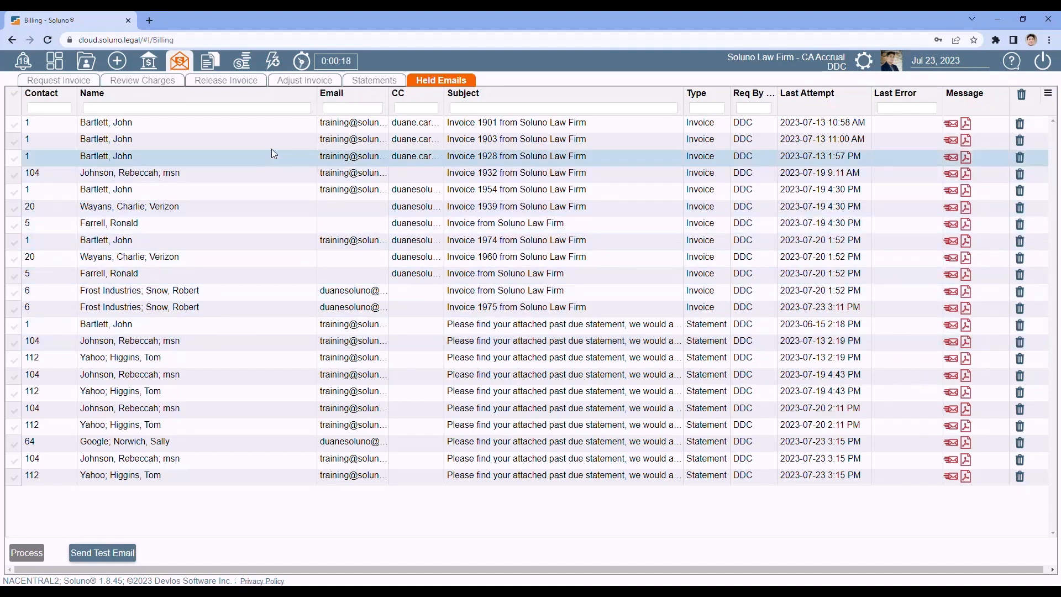
Step: Save the general timer as a time entry for file 5-001 with activity code tcwc, and return to the time and fee entries
{"action": "left_click", "coordinate": [302, 68]}
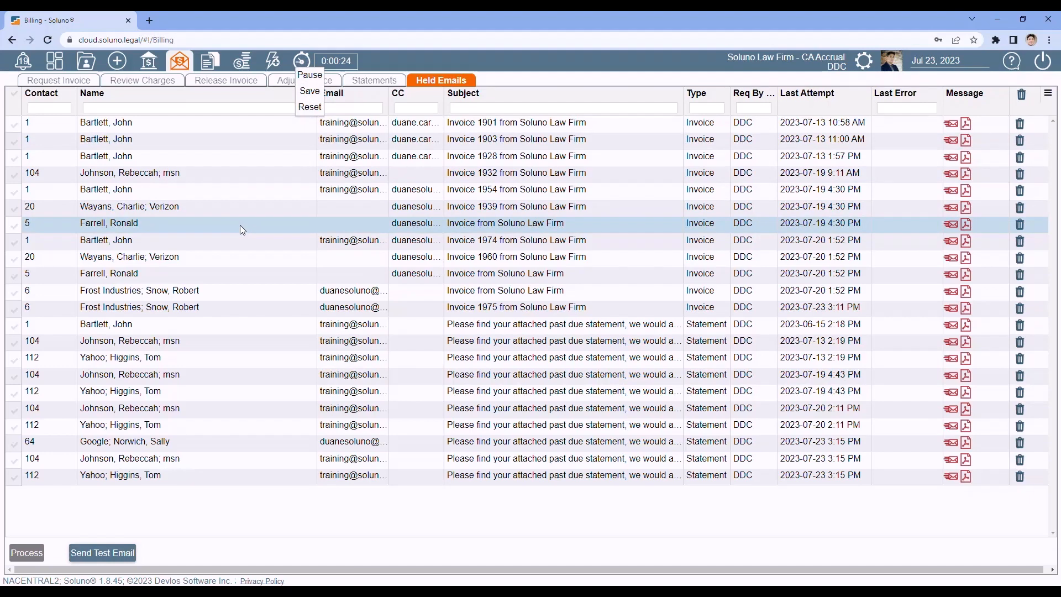
{"action": "left_click", "coordinate": [310, 92]}
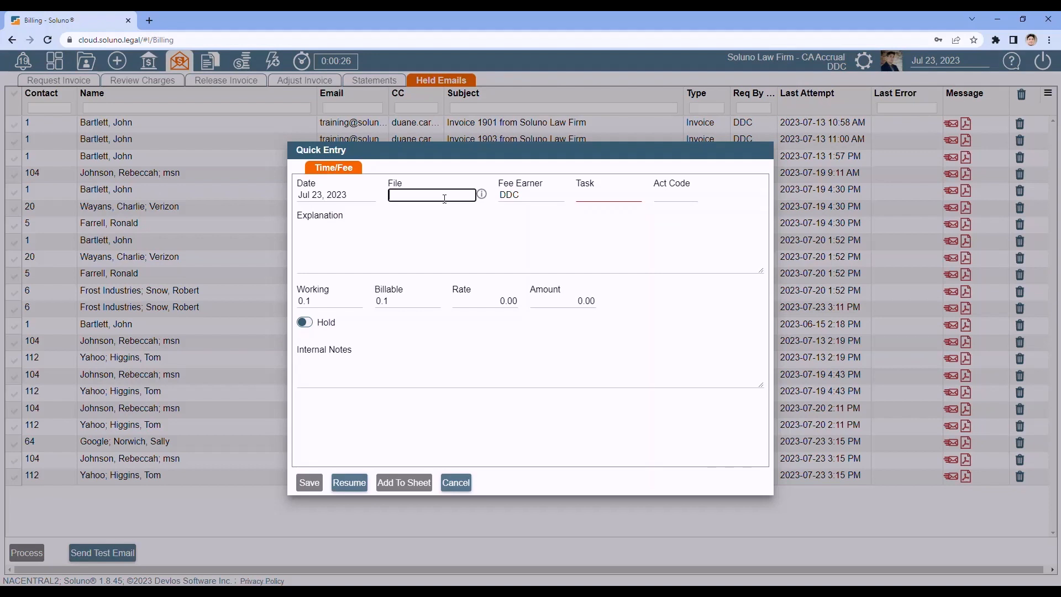
{"action": "type", "text": "5-001"}
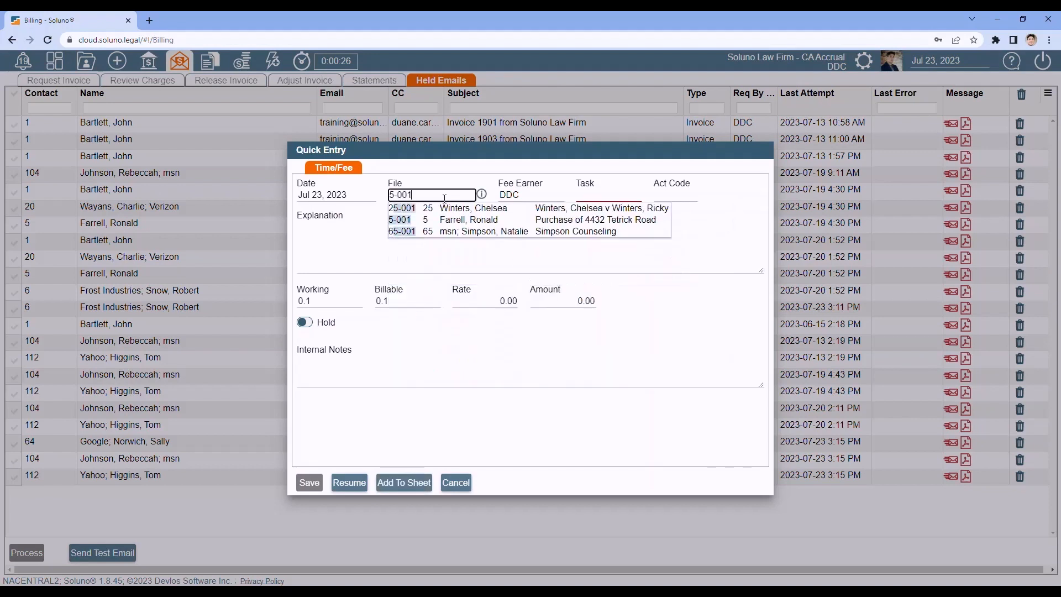
{"action": "key", "text": "Return"}
{"action": "key", "text": "Tab"}
{"action": "key", "text": "Tab"}
{"action": "key", "text": "Tab"}
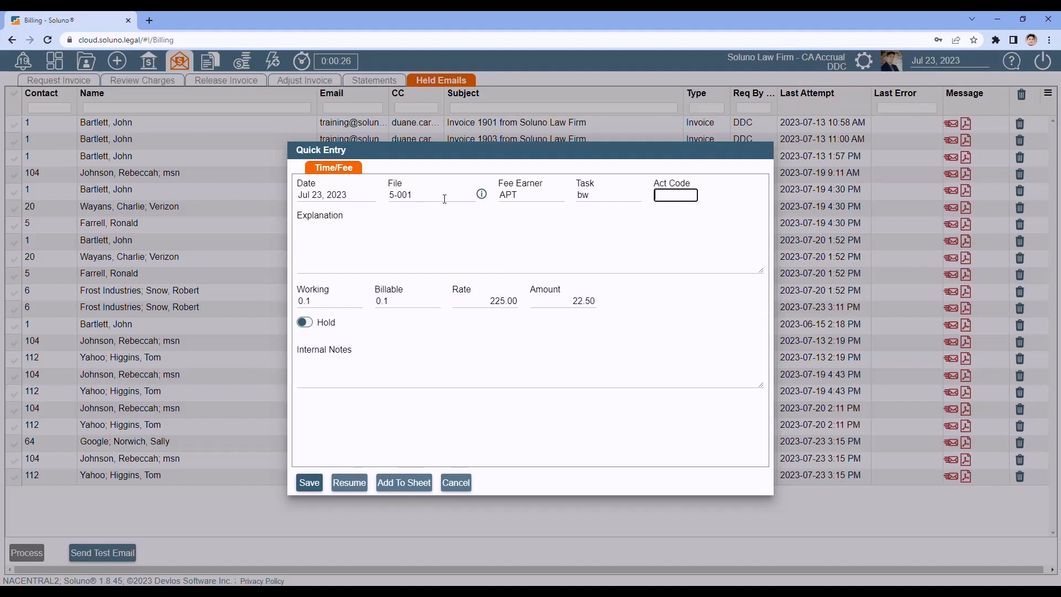
{"action": "type", "text": "tcwc"}
{"action": "key", "text": "Tab"}
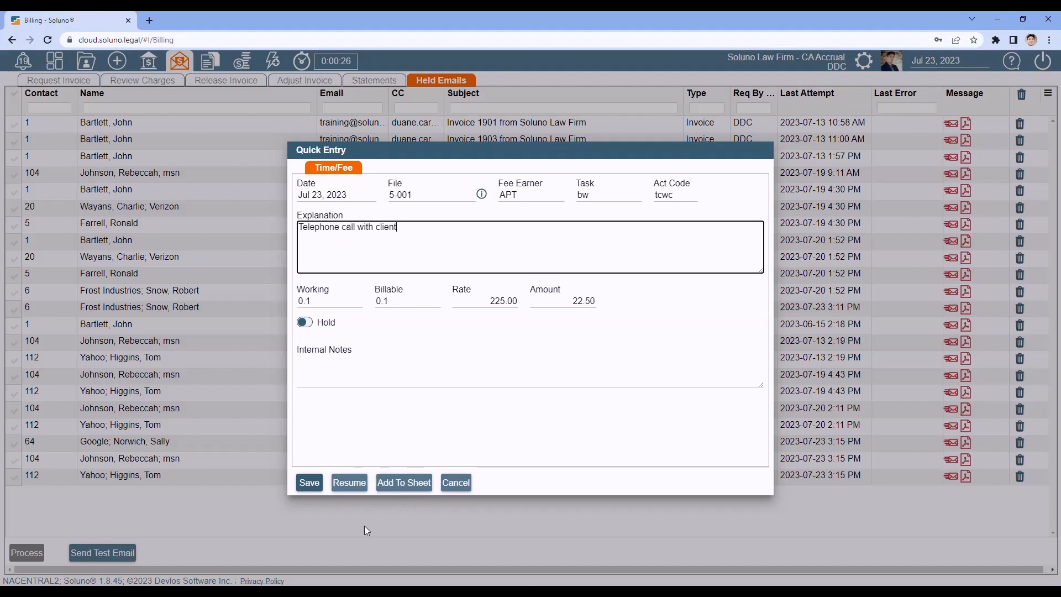
{"action": "left_click", "coordinate": [310, 483]}
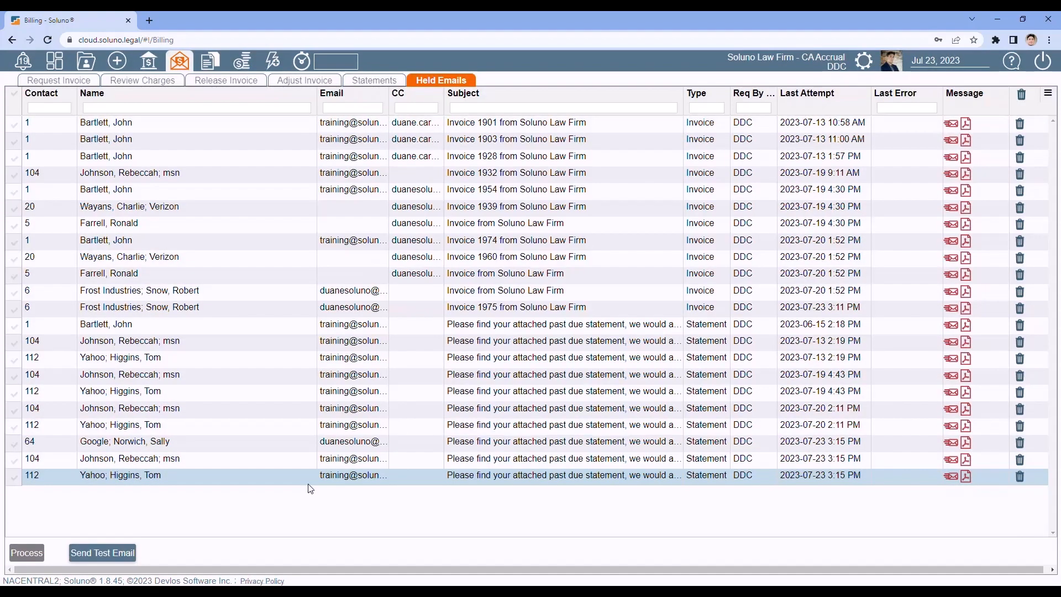
{"action": "left_click", "coordinate": [116, 60]}
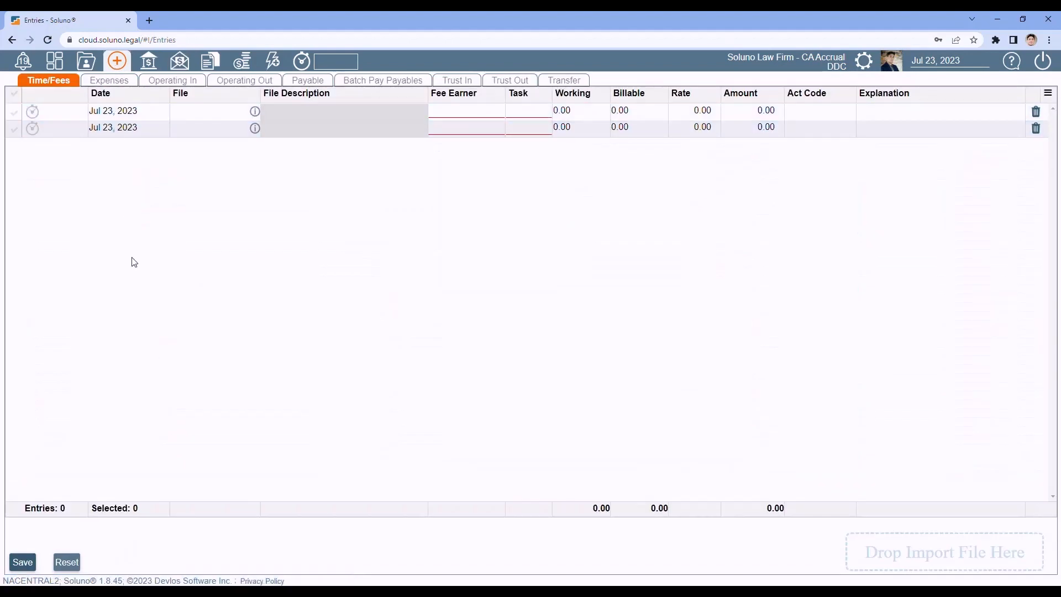